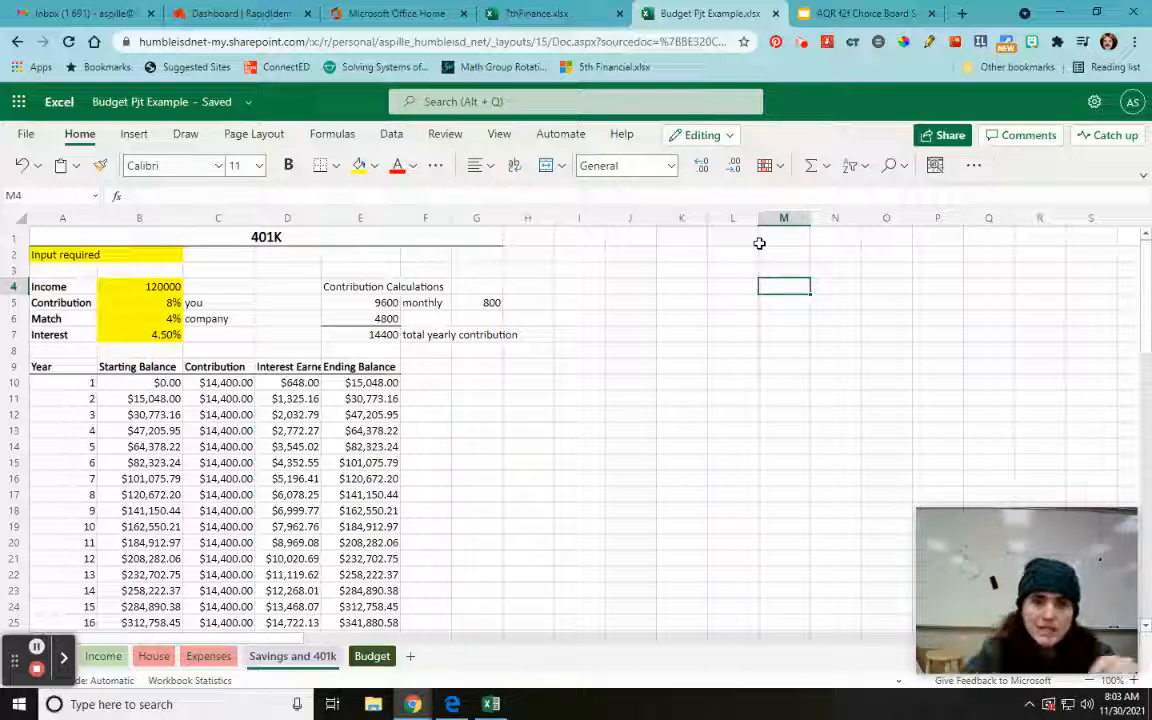
# Copy the Savings with Contributions table through year 5 from the 7thFinance workbook into Budget Pjt Example's Savings and 401k sheet at K1
pyautogui.click(545, 16)
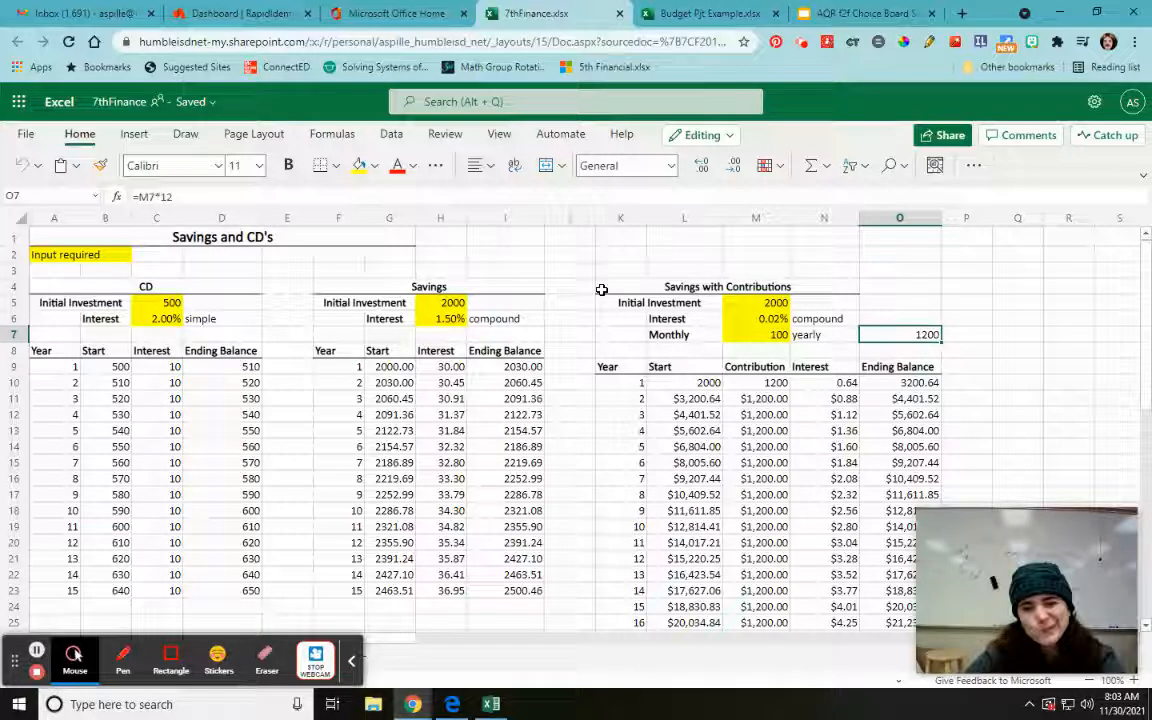
pyautogui.moveTo(603, 286); pyautogui.dragTo(908, 452)
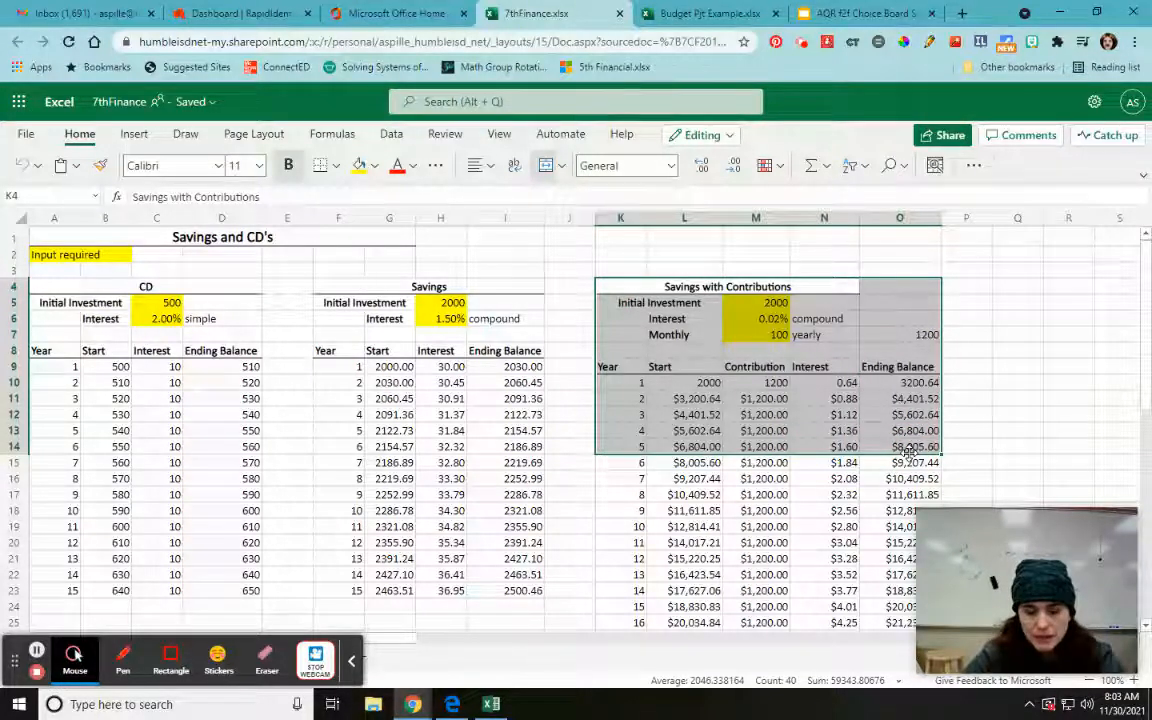
pyautogui.click(705, 14)
pyautogui.click(686, 238)
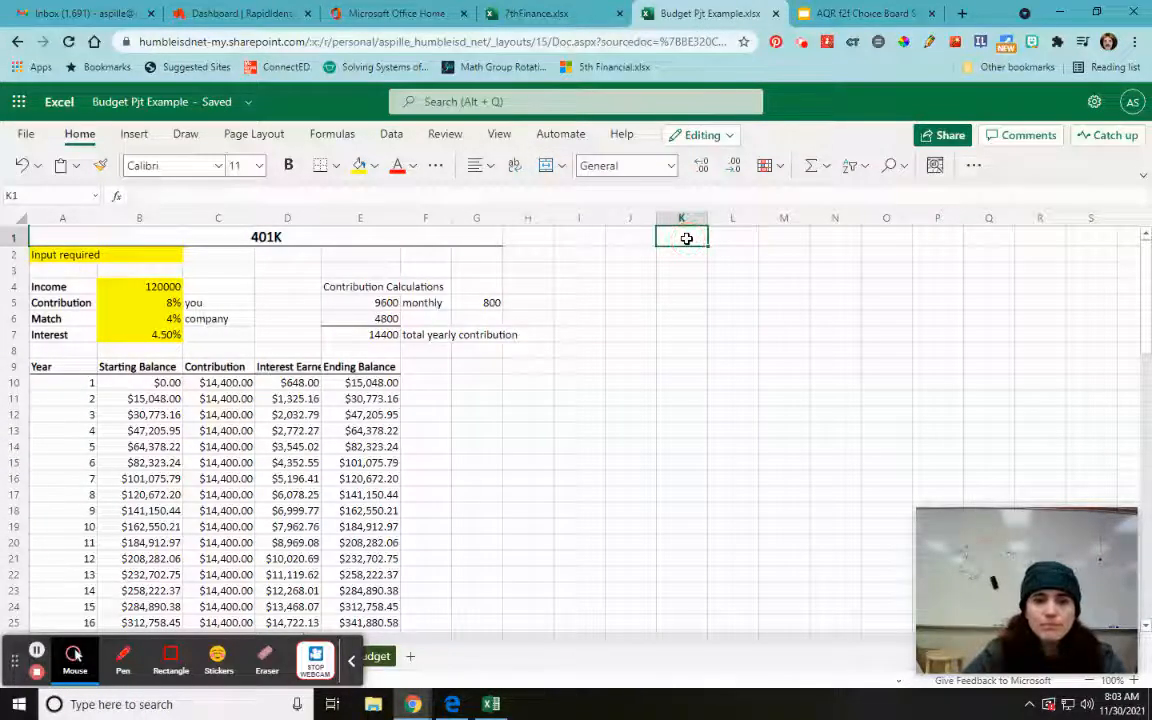
pyautogui.hotkey('ctrl', 'v')
pyautogui.click(801, 542)
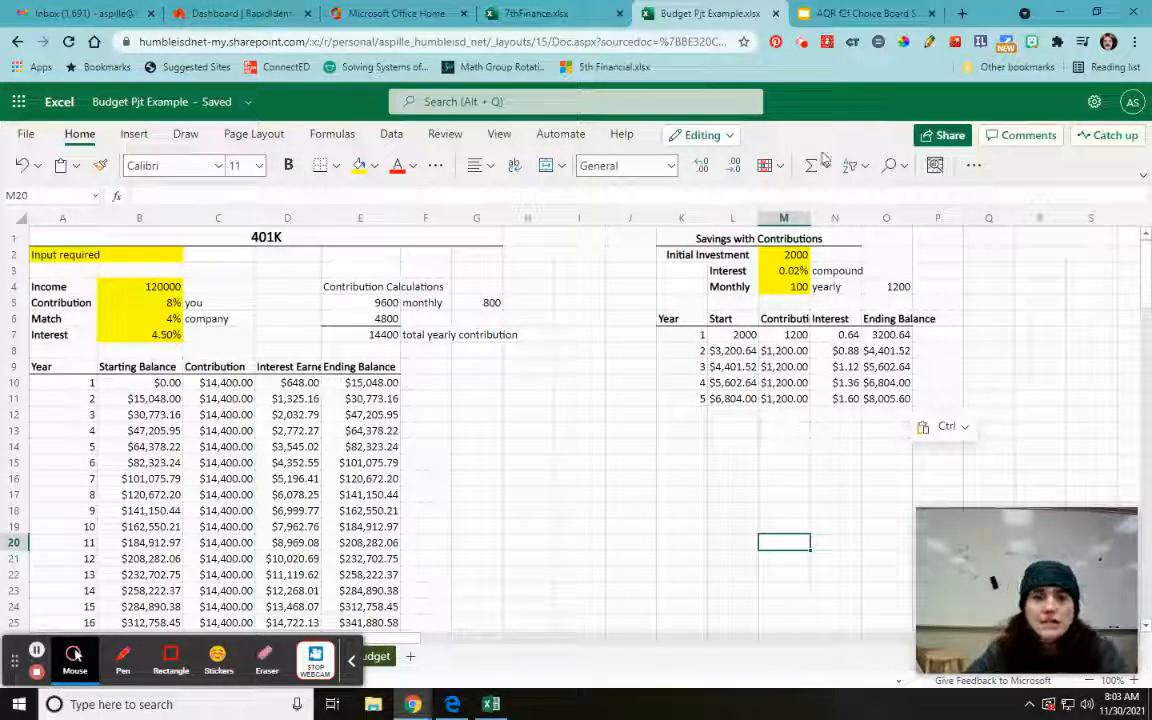
# Link the Savings expense in C11 of the Budget sheet to the monthly contribution in M4 of the Savings and 401k sheet
pyautogui.click(792, 287)
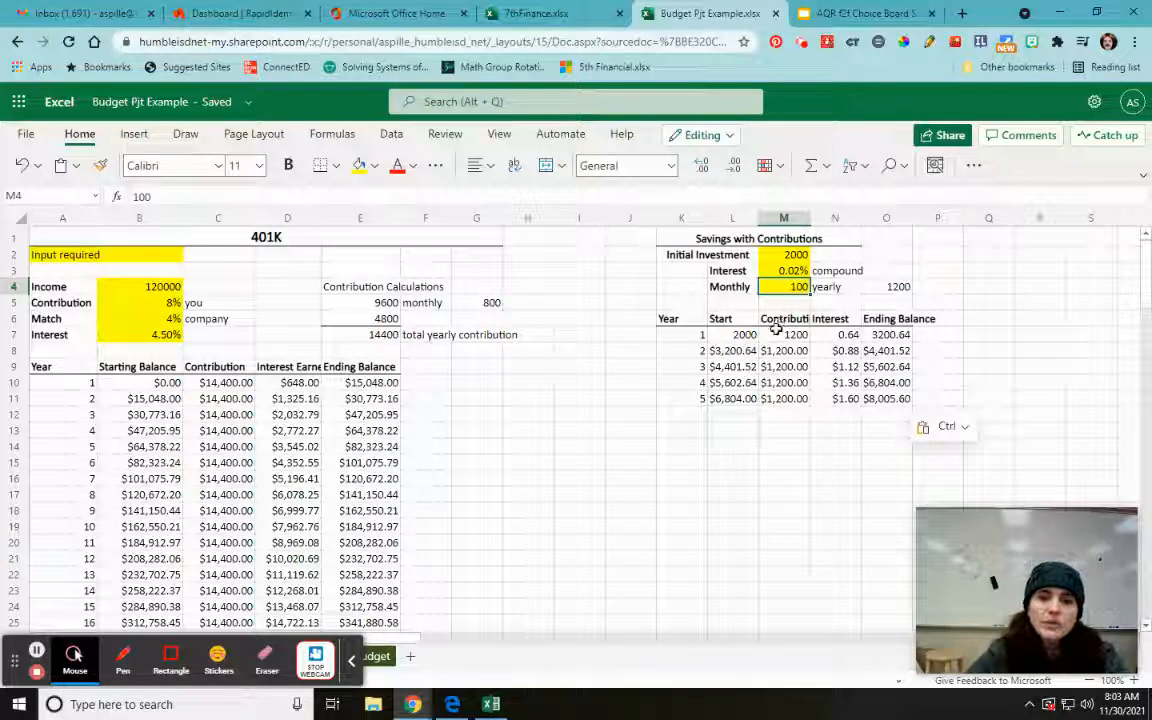
pyautogui.click(379, 659)
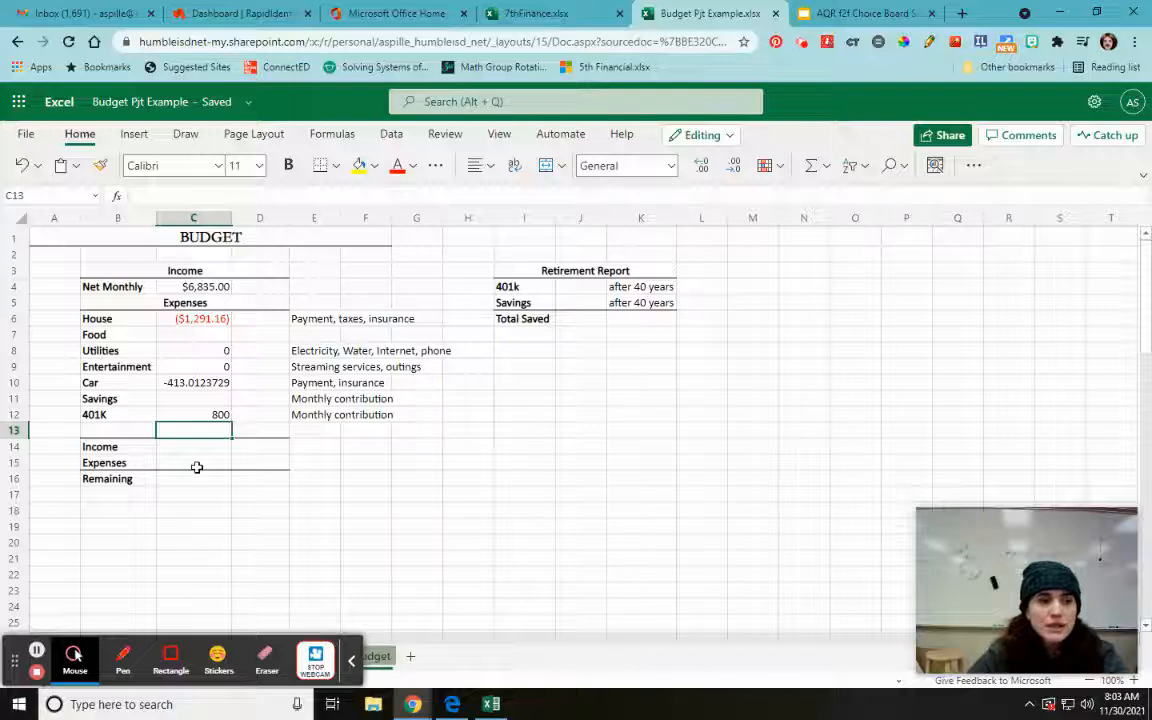
pyautogui.click(191, 400)
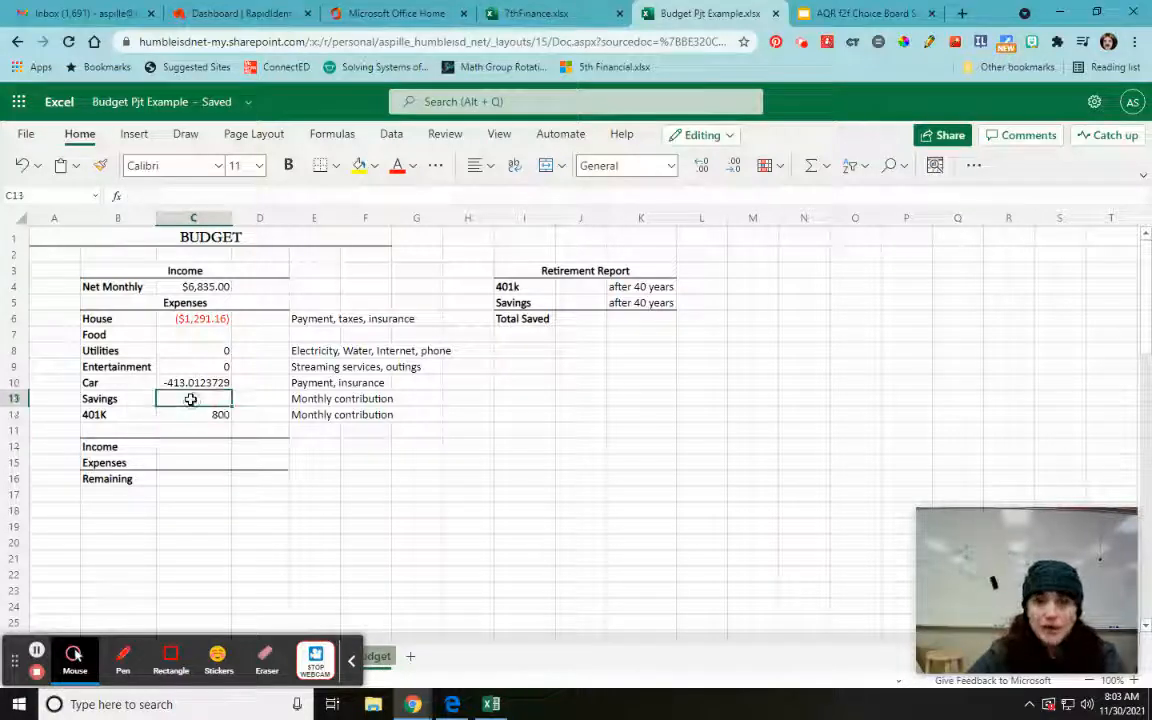
pyautogui.write('=')
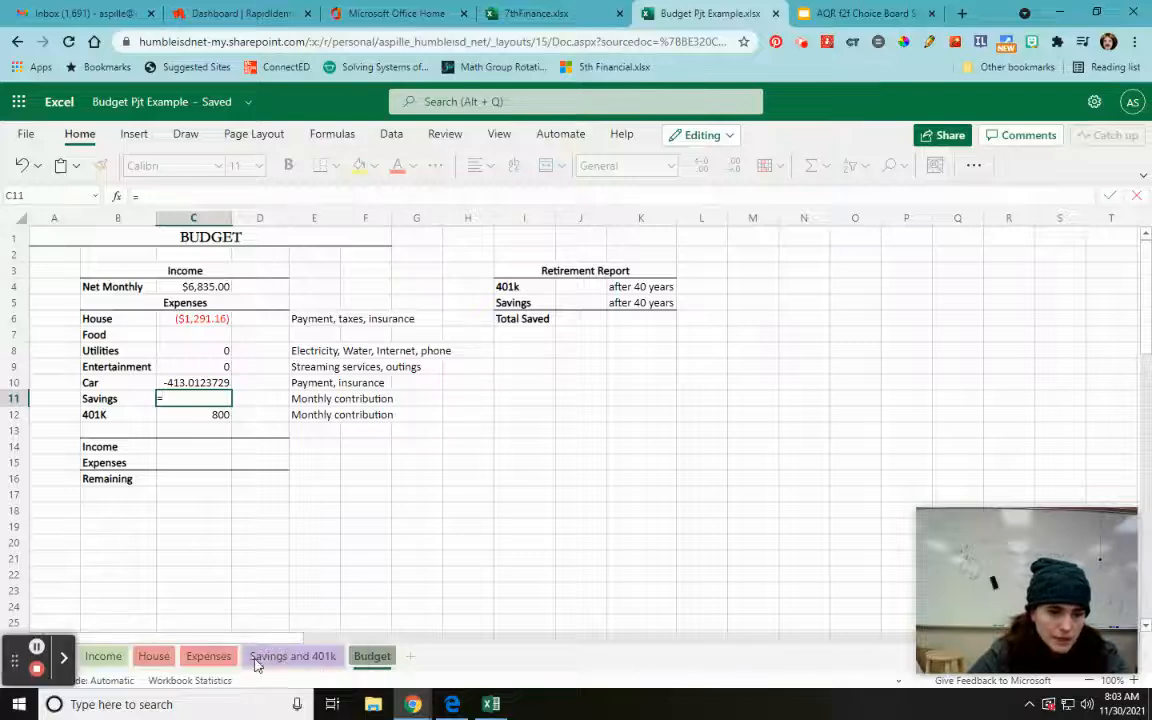
pyautogui.click(258, 660)
pyautogui.click(790, 288)
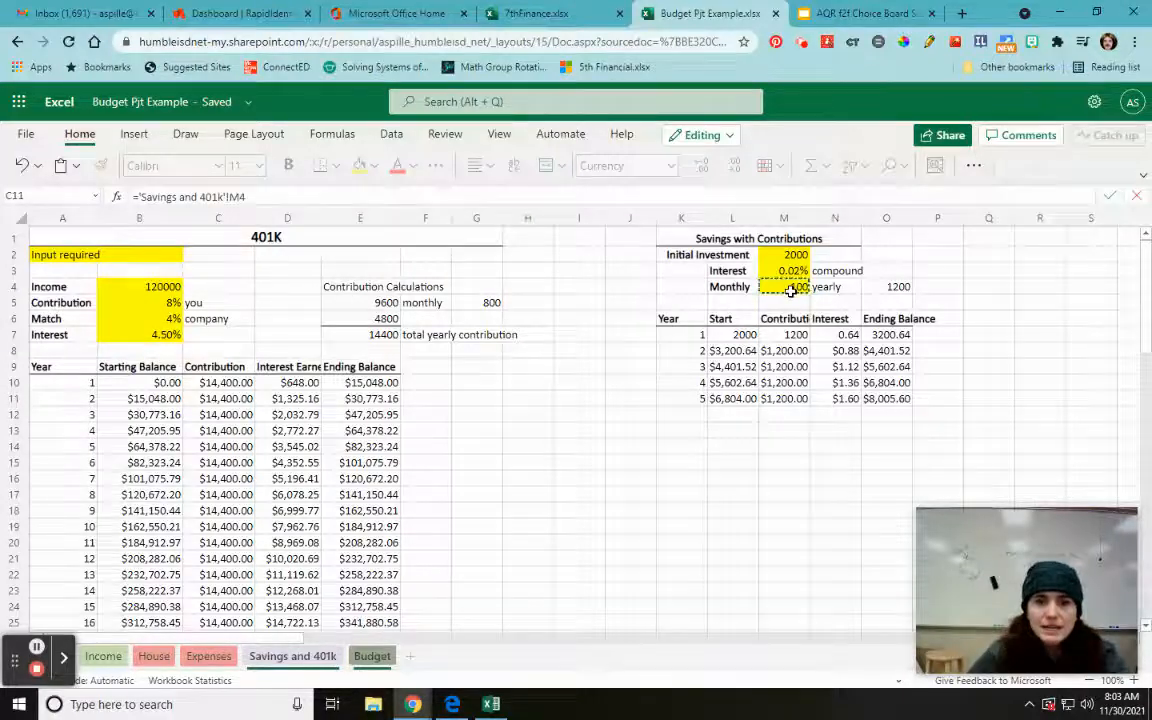
pyautogui.press('Return')
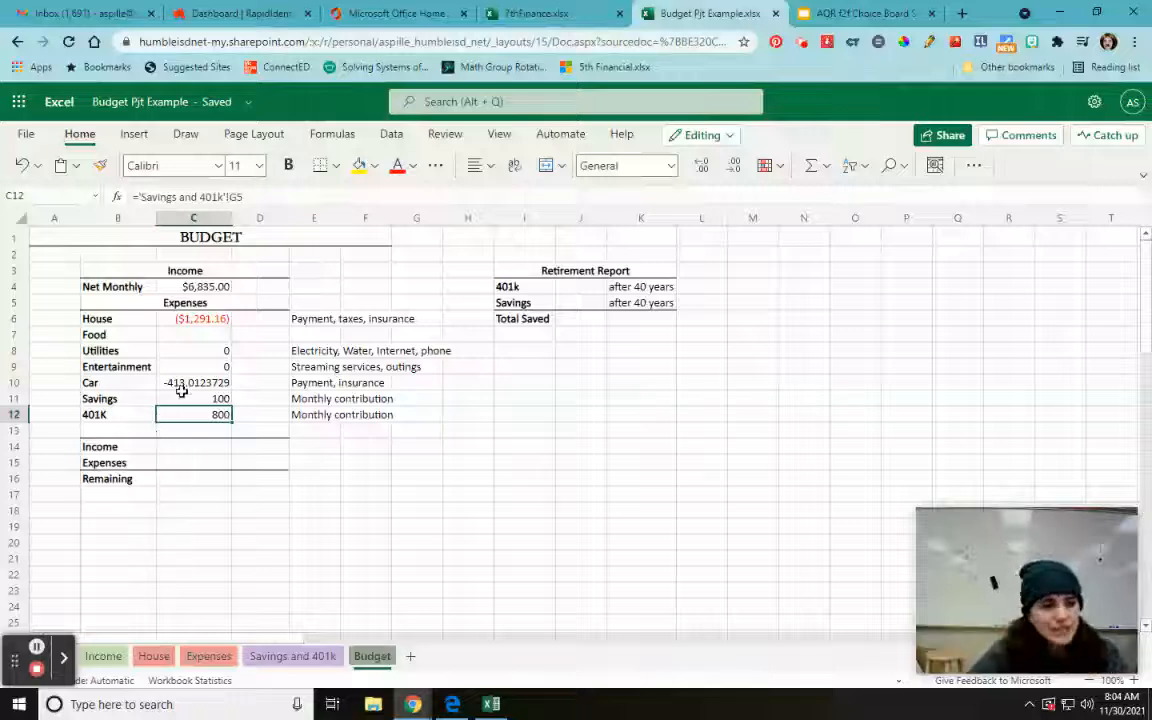
# Compare the year 1 Start and Contribution formulas in the pasted savings table with the original table in the 7thFinance workbook
pyautogui.click(300, 657)
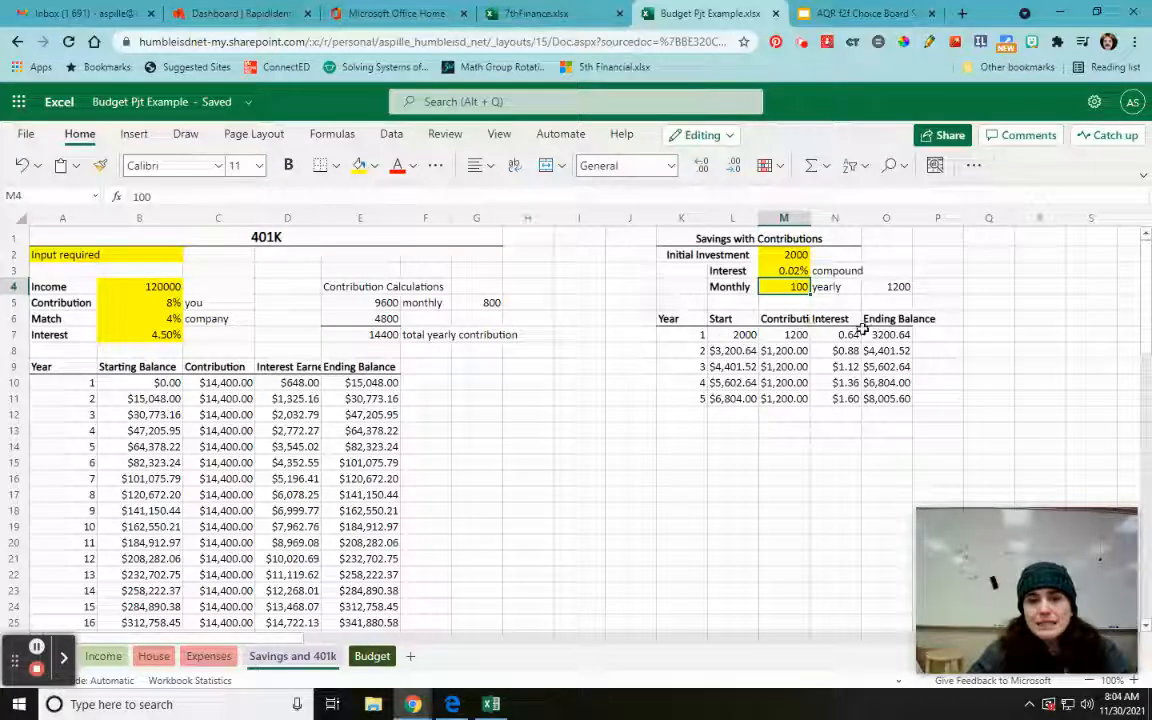
pyautogui.click(740, 335)
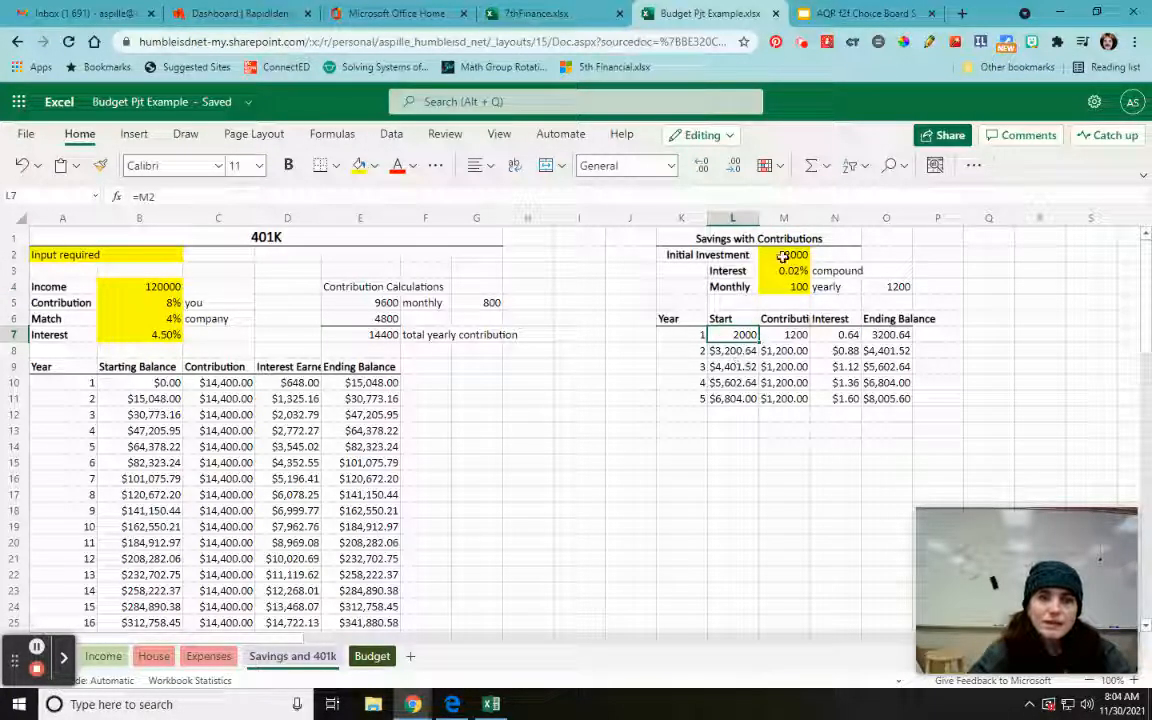
pyautogui.click(781, 336)
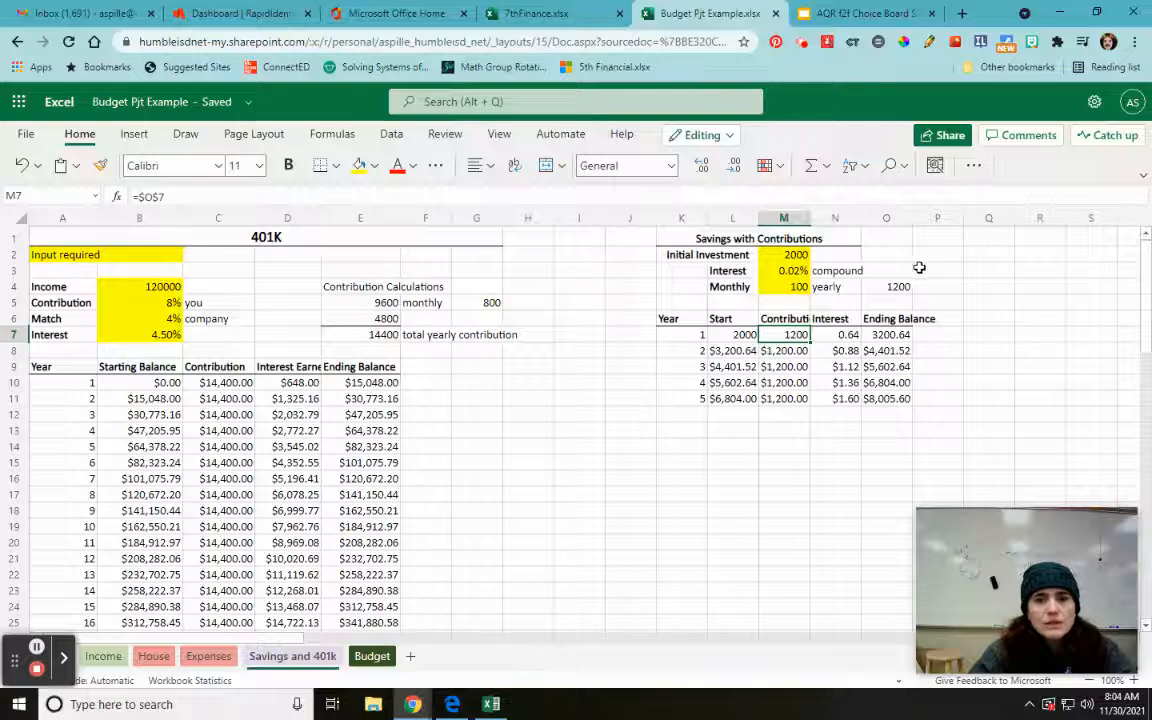
pyautogui.click(530, 13)
pyautogui.click(770, 384)
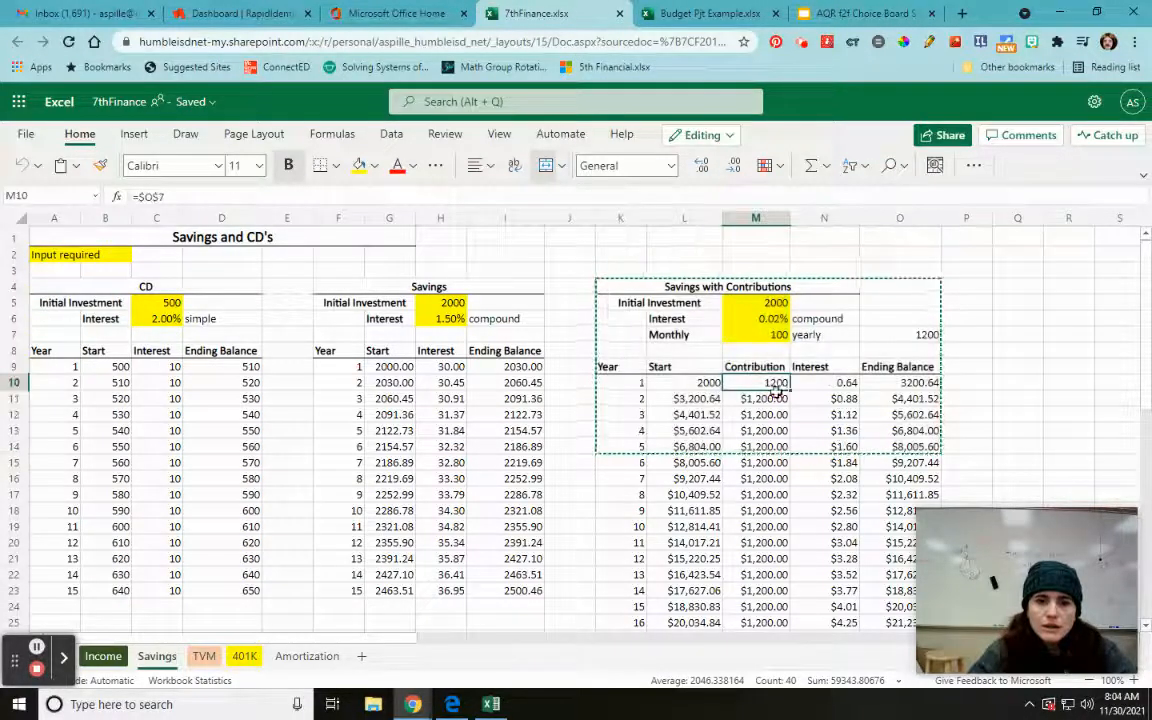
pyautogui.click(917, 335)
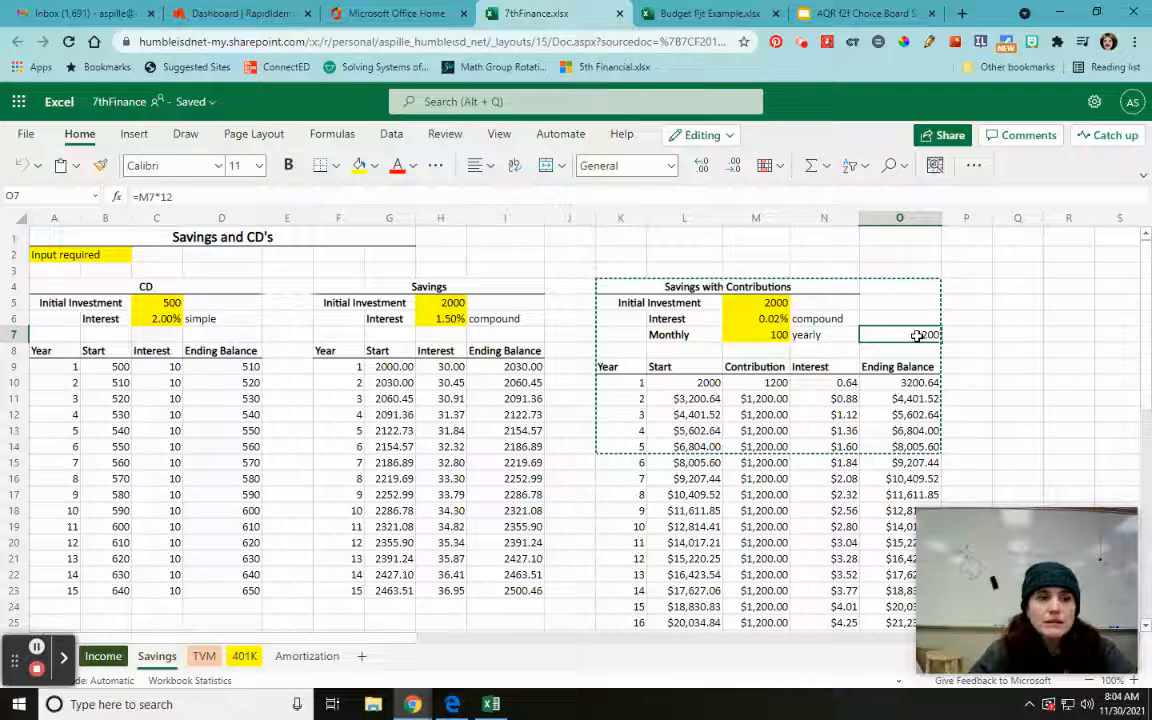
pyautogui.click(770, 383)
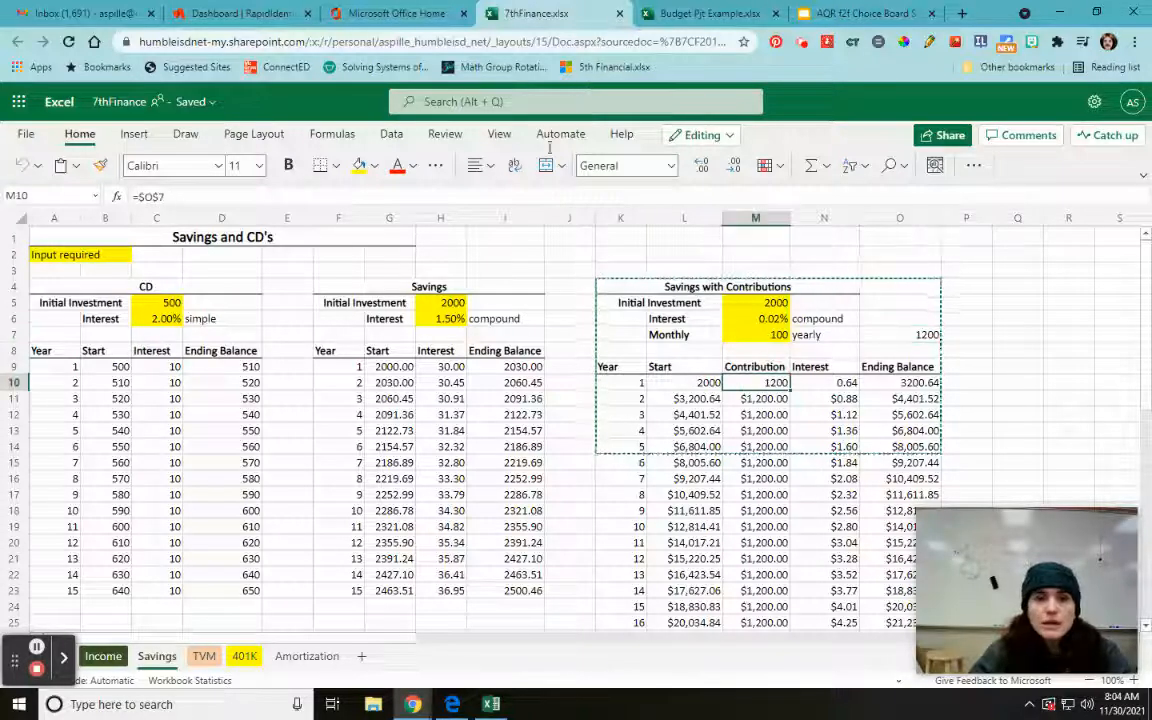
# Back in Budget Pjt Example, check the savings table's Contribution formulas against the yearly contribution cell O4
pyautogui.click(690, 13)
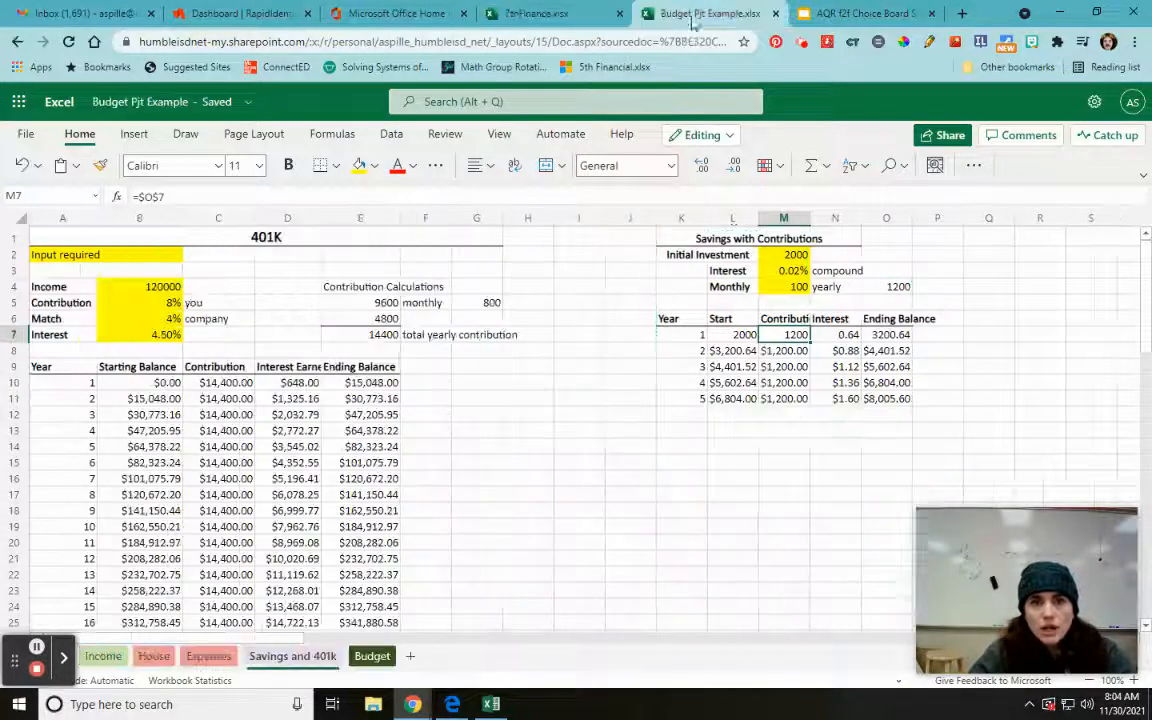
pyautogui.click(785, 352)
pyautogui.click(785, 380)
pyautogui.click(785, 397)
pyautogui.click(780, 351)
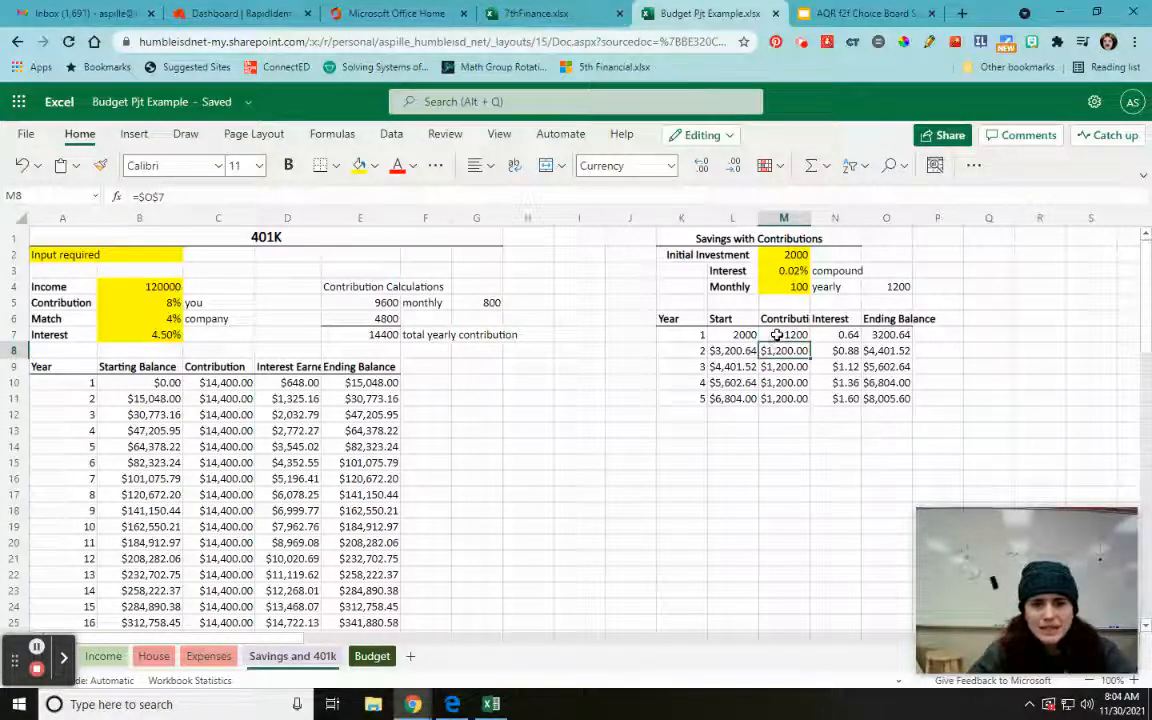
pyautogui.click(785, 335)
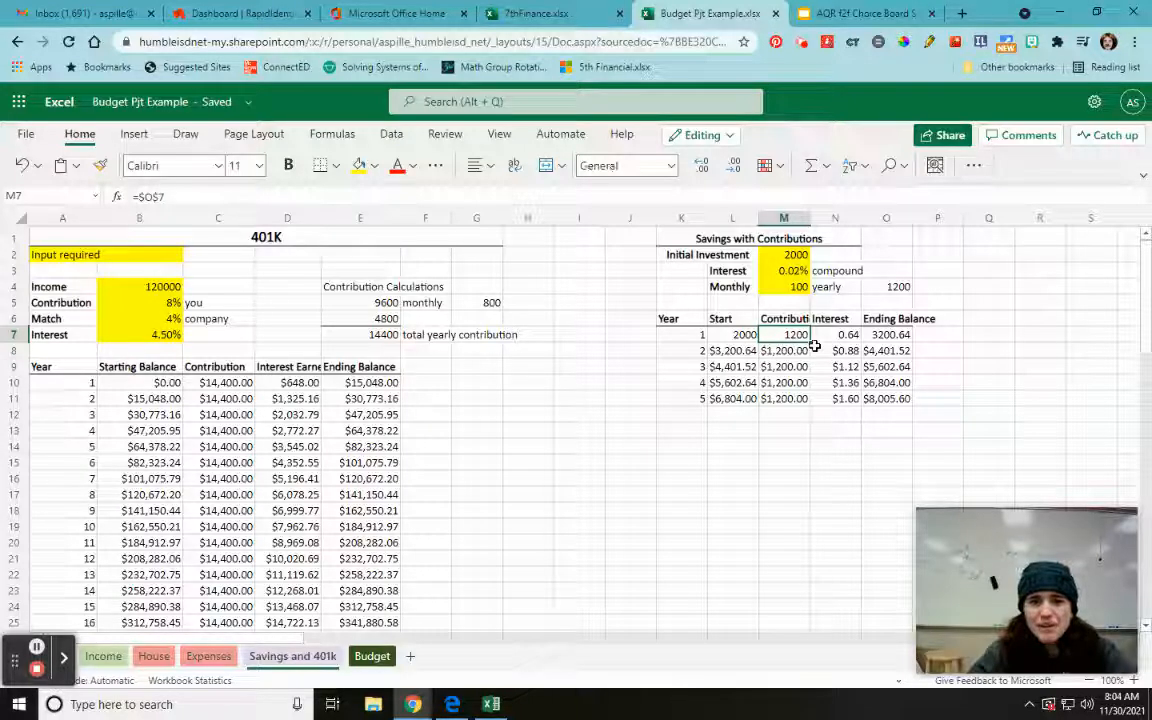
pyautogui.click(889, 286)
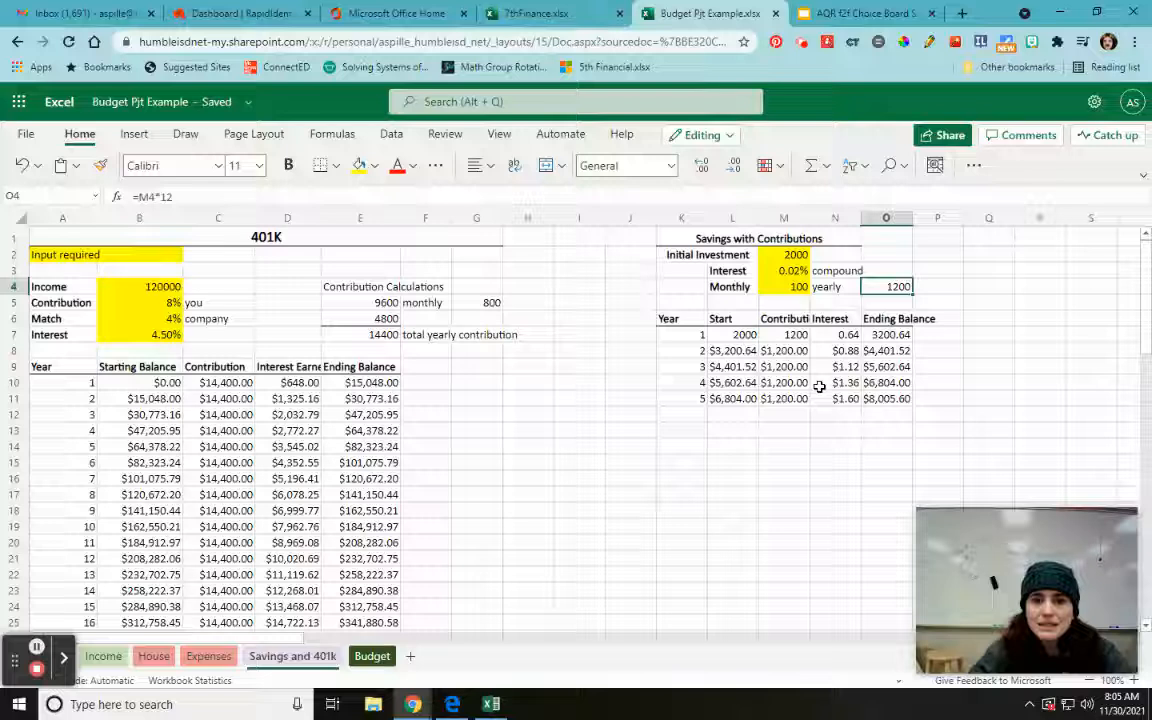
pyautogui.click(782, 335)
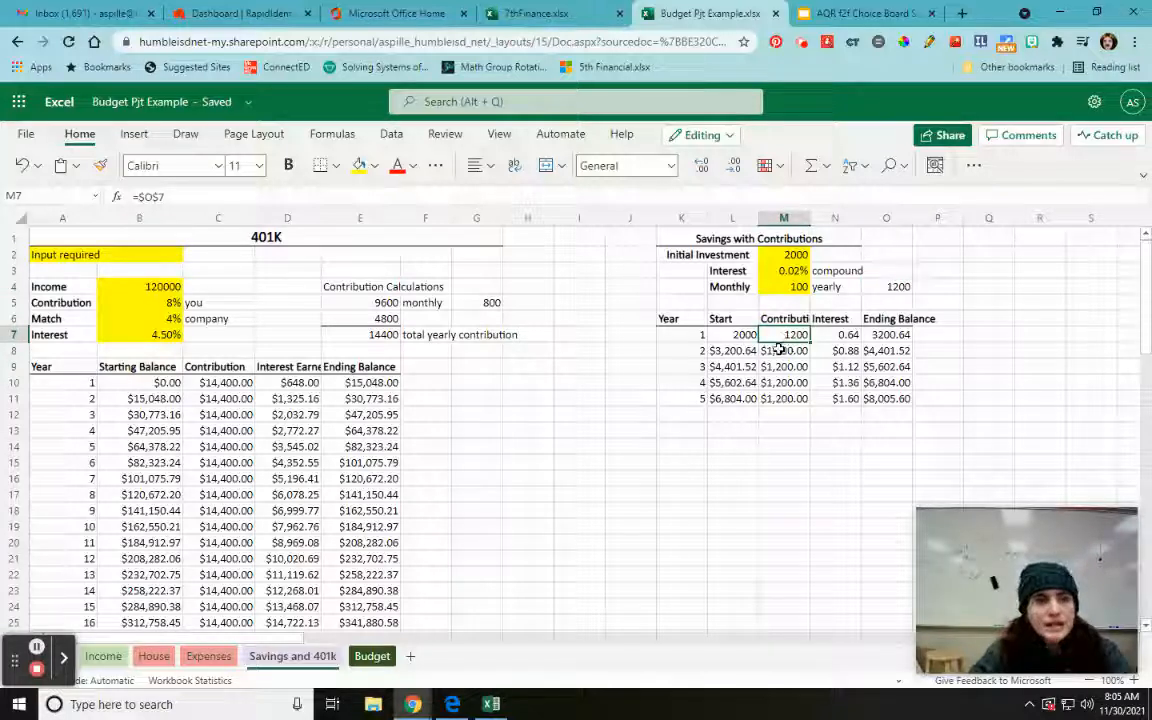
pyautogui.click(878, 282)
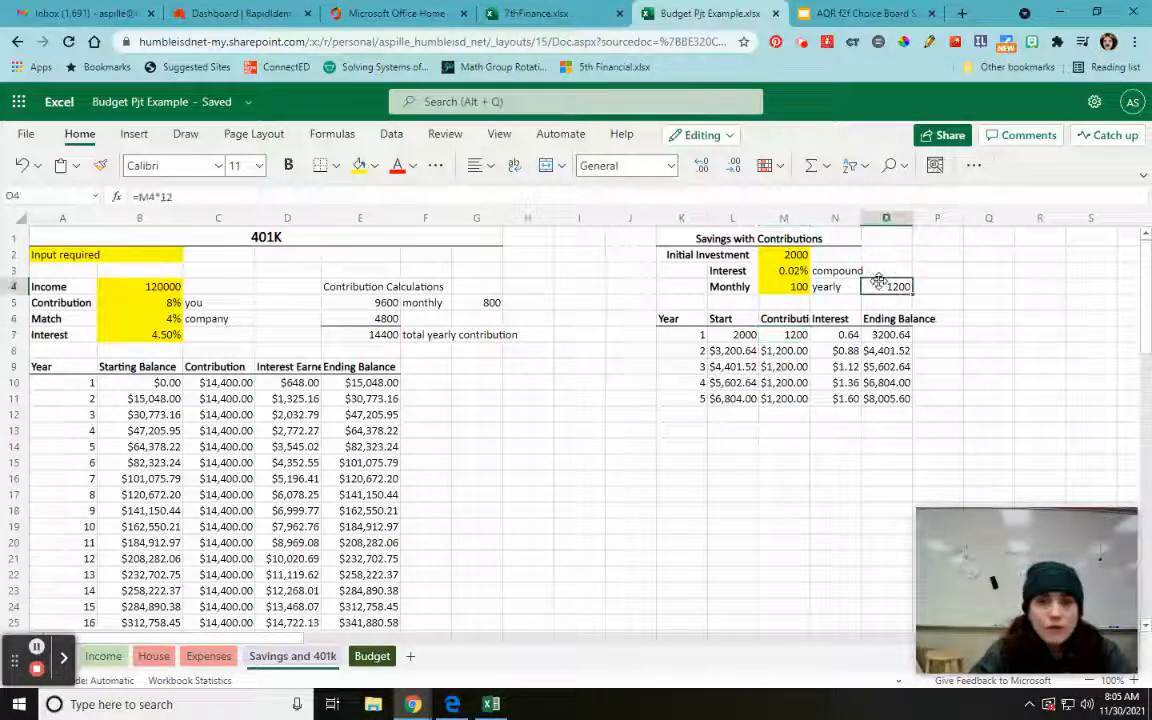
# Change the year 1 Contribution formula in M7 to =$O$4 and fill it down through year 5
pyautogui.click(785, 334)
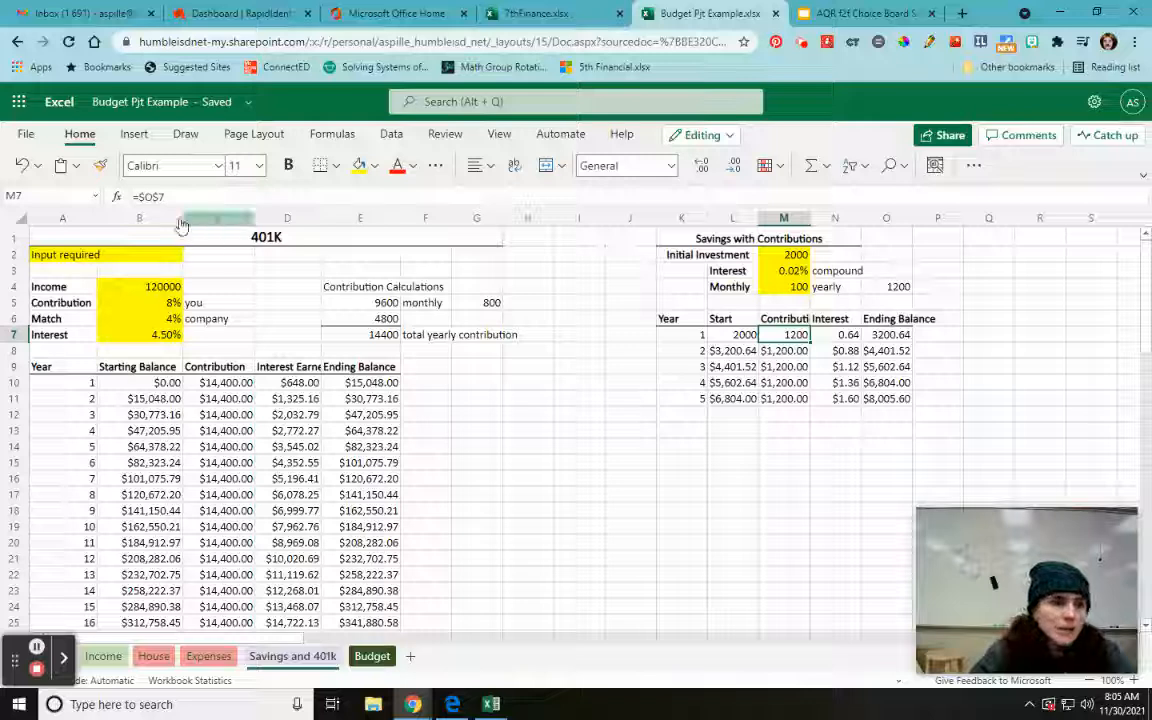
pyautogui.click(172, 195)
pyautogui.press('BackSpace')
pyautogui.write('4')
pyautogui.press('Return')
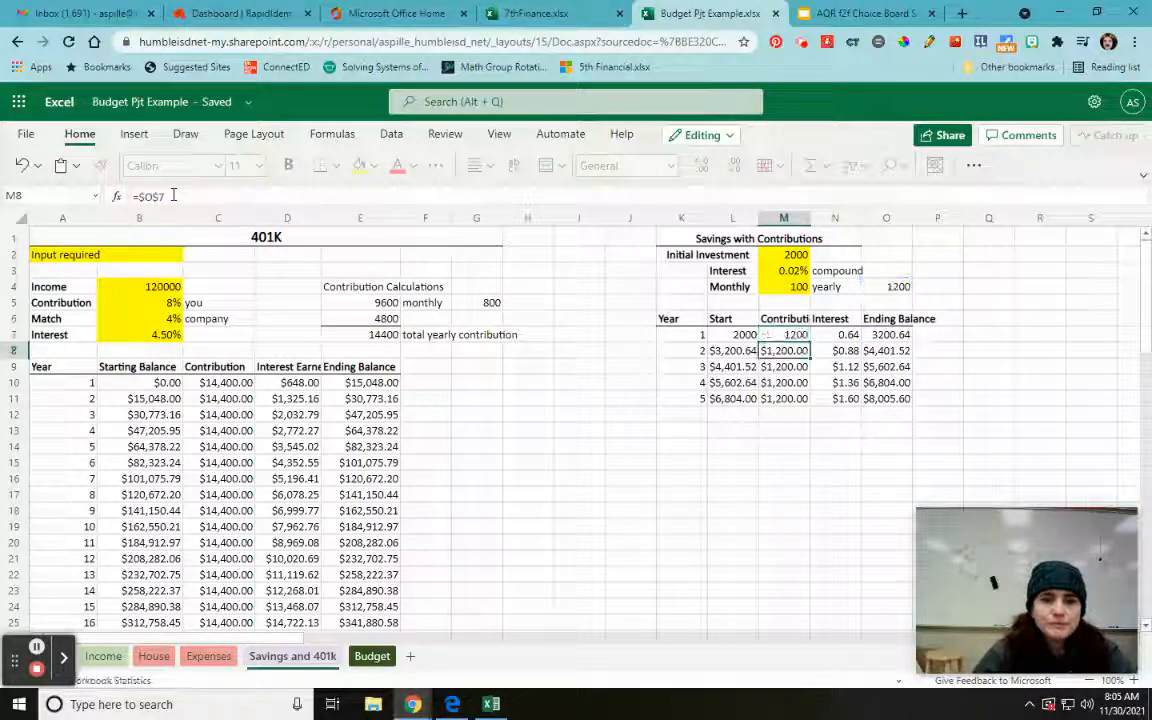
pyautogui.click(784, 336)
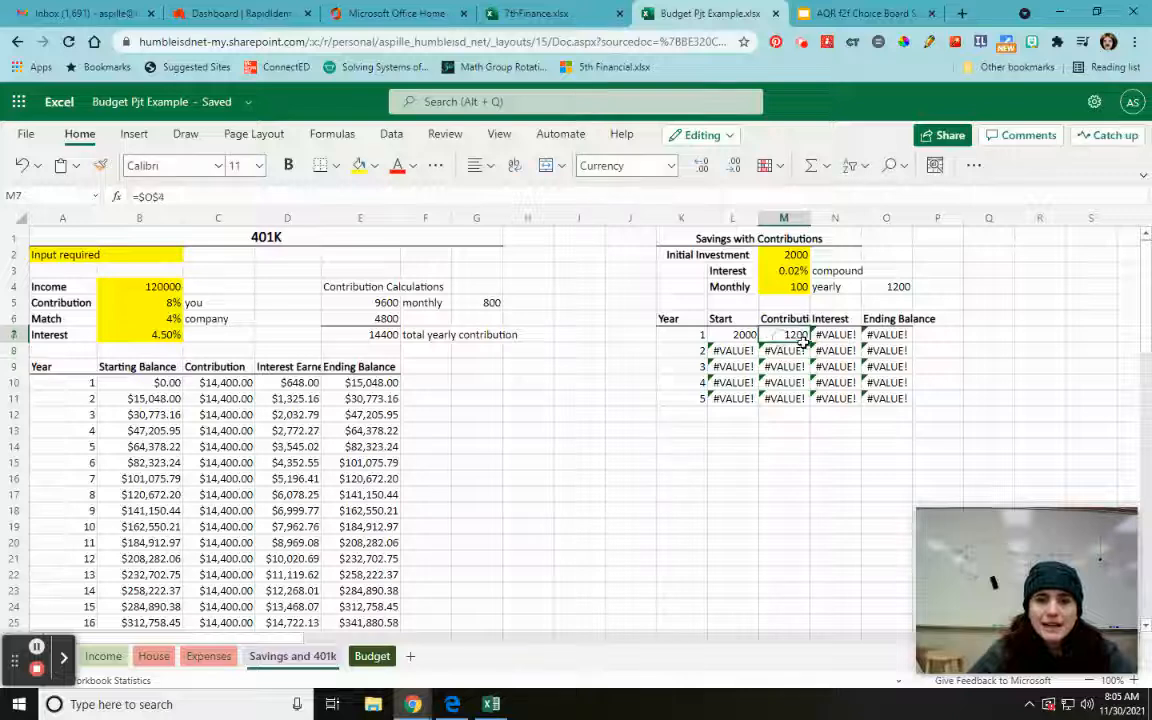
pyautogui.moveTo(808, 340); pyautogui.dragTo(808, 398)
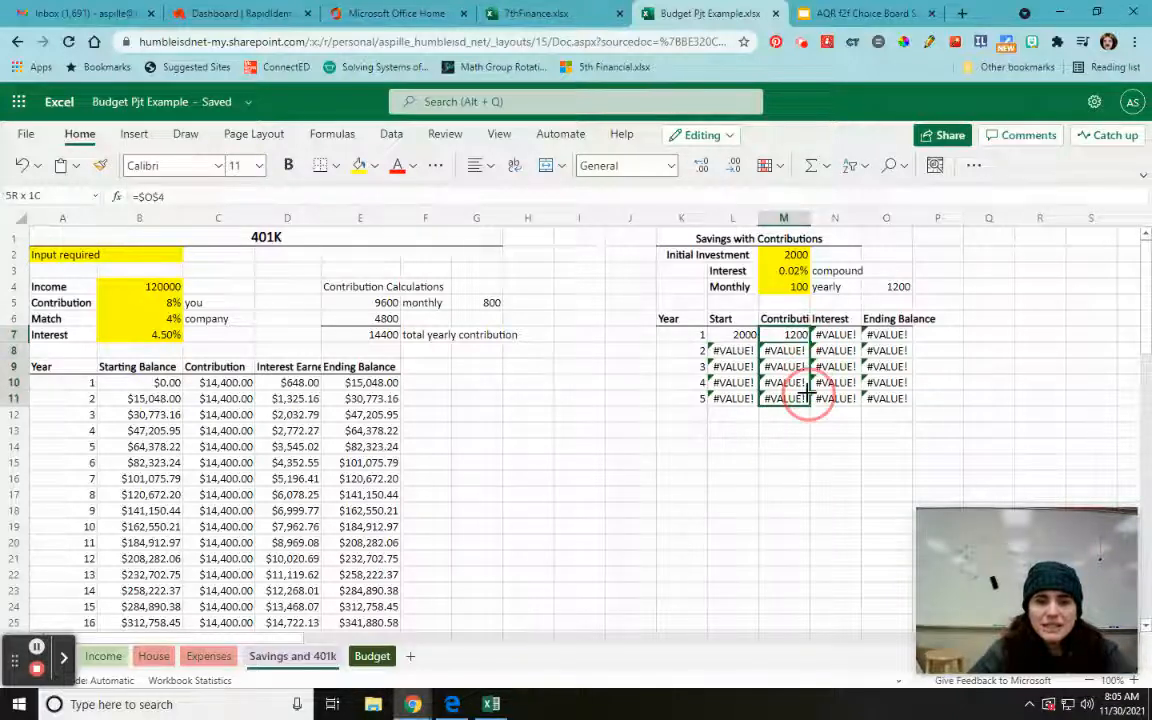
pyautogui.click(806, 482)
# Correct the year 1 Interest formula in N7 to =$M$3*(L7+M7)
pyautogui.click(833, 338)
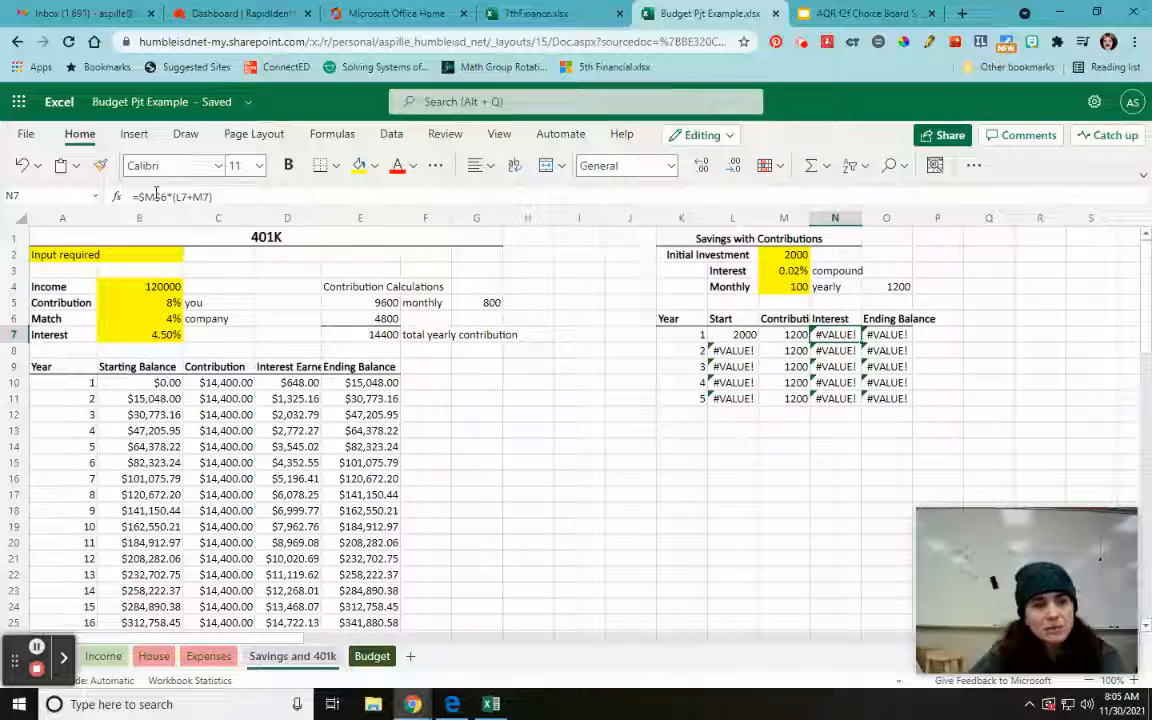
pyautogui.click(190, 197)
pyautogui.press('BackSpace')
pyautogui.write('+')
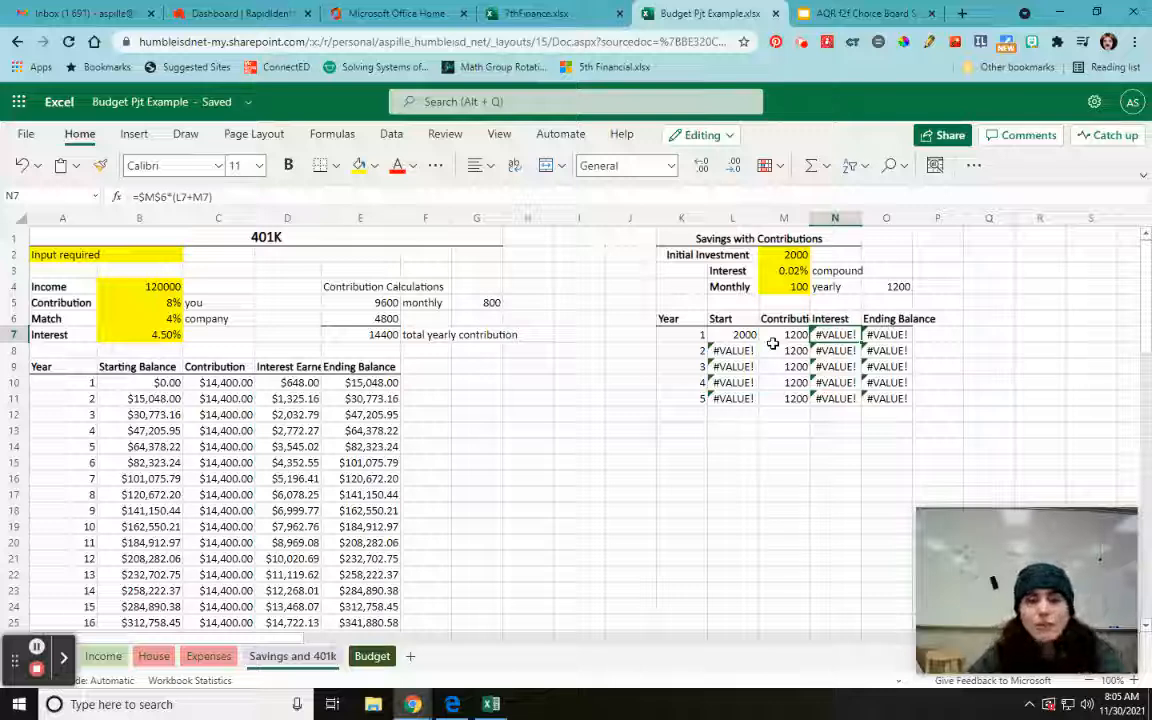
pyautogui.click(154, 197)
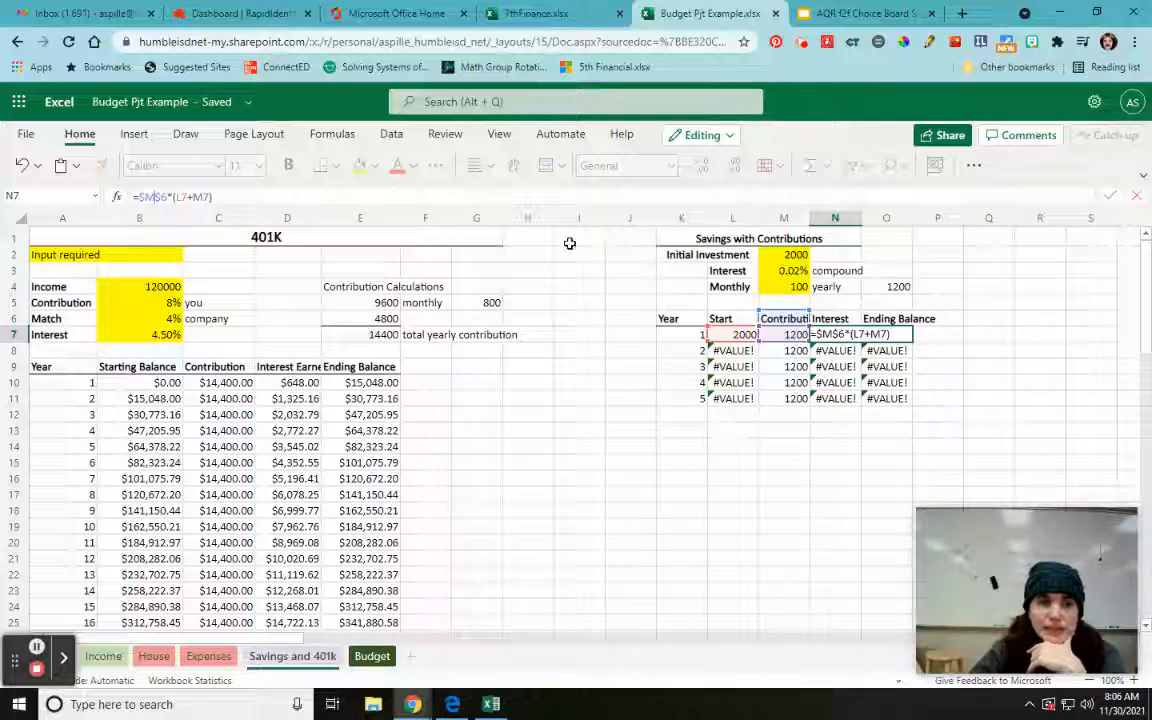
pyautogui.click(166, 193)
pyautogui.press('BackSpace')
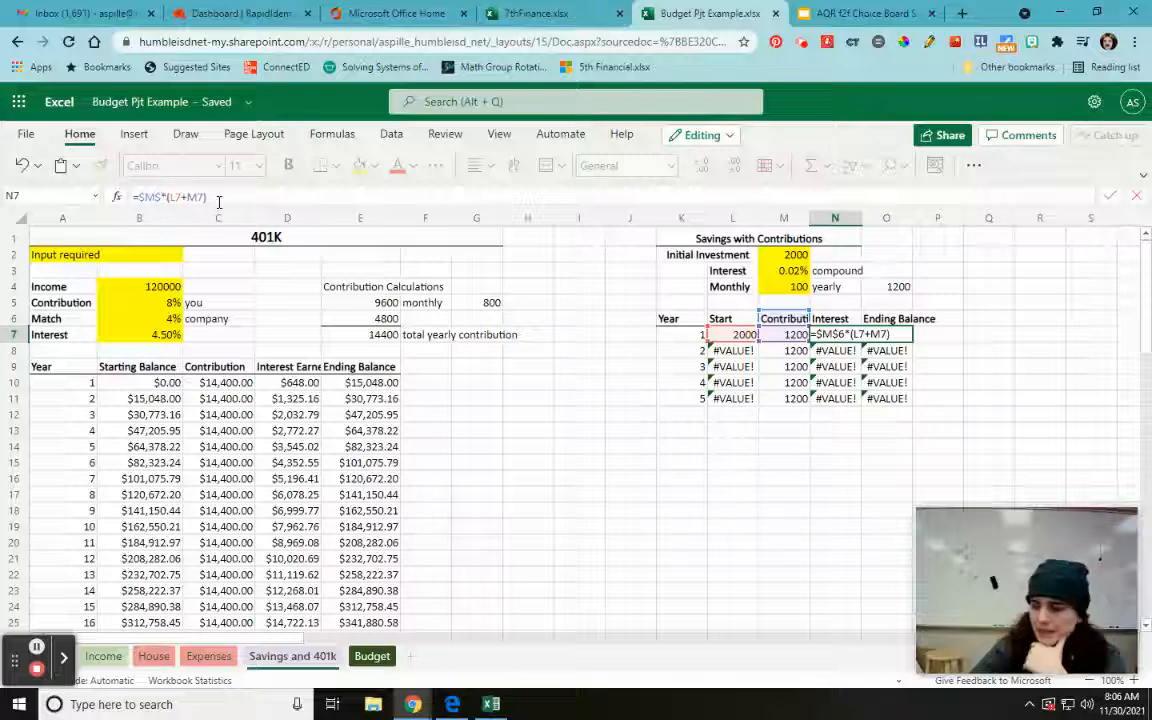
pyautogui.write('3')
pyautogui.press('Return')
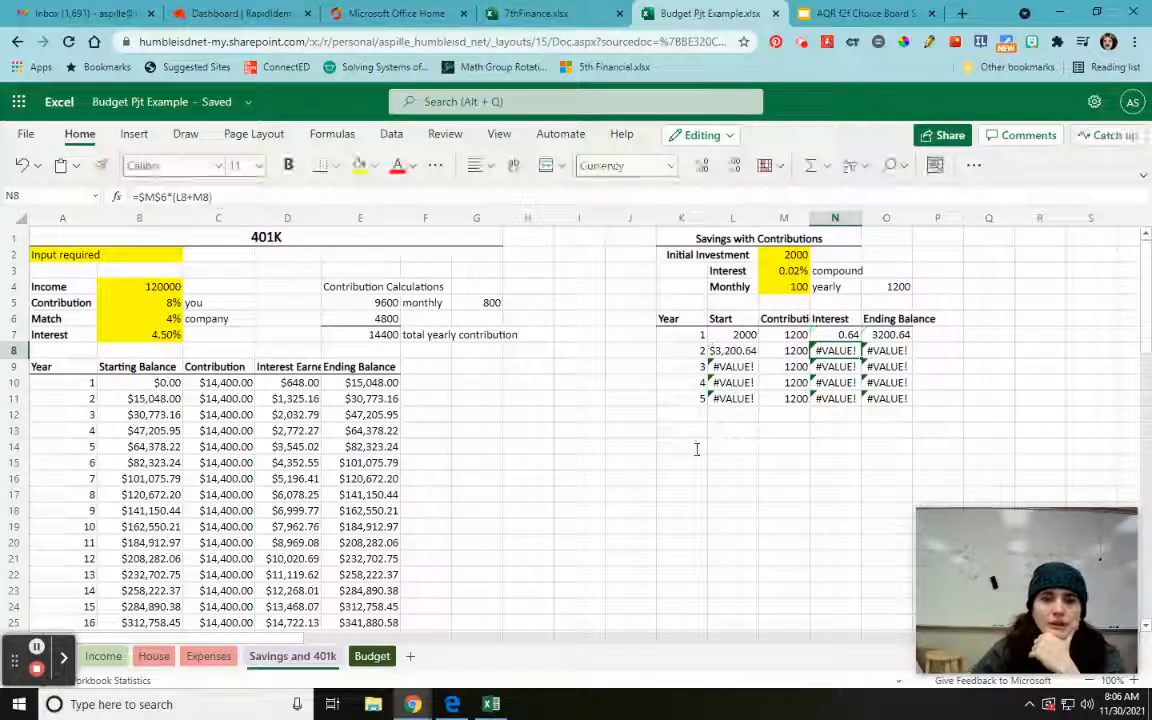
# Check the Ending Balance and year 2 Start formulas, then fill the year 1 Contribution, Interest and Ending Balance formulas down through year 5
pyautogui.click(886, 334)
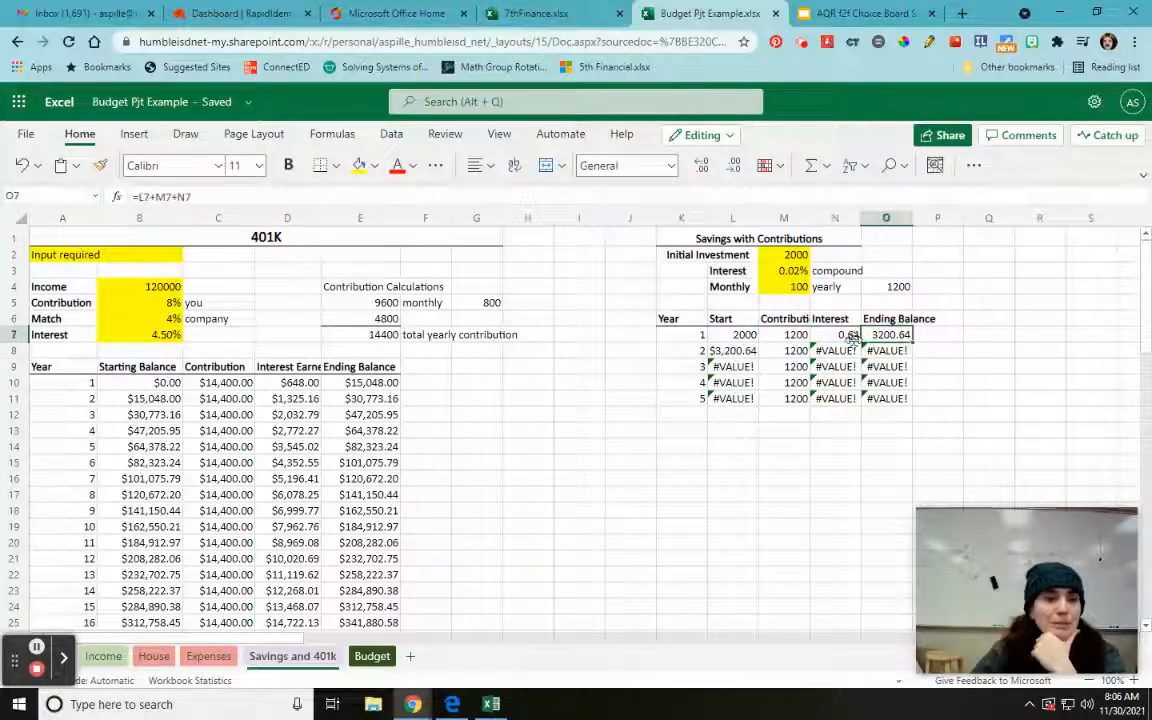
pyautogui.click(732, 349)
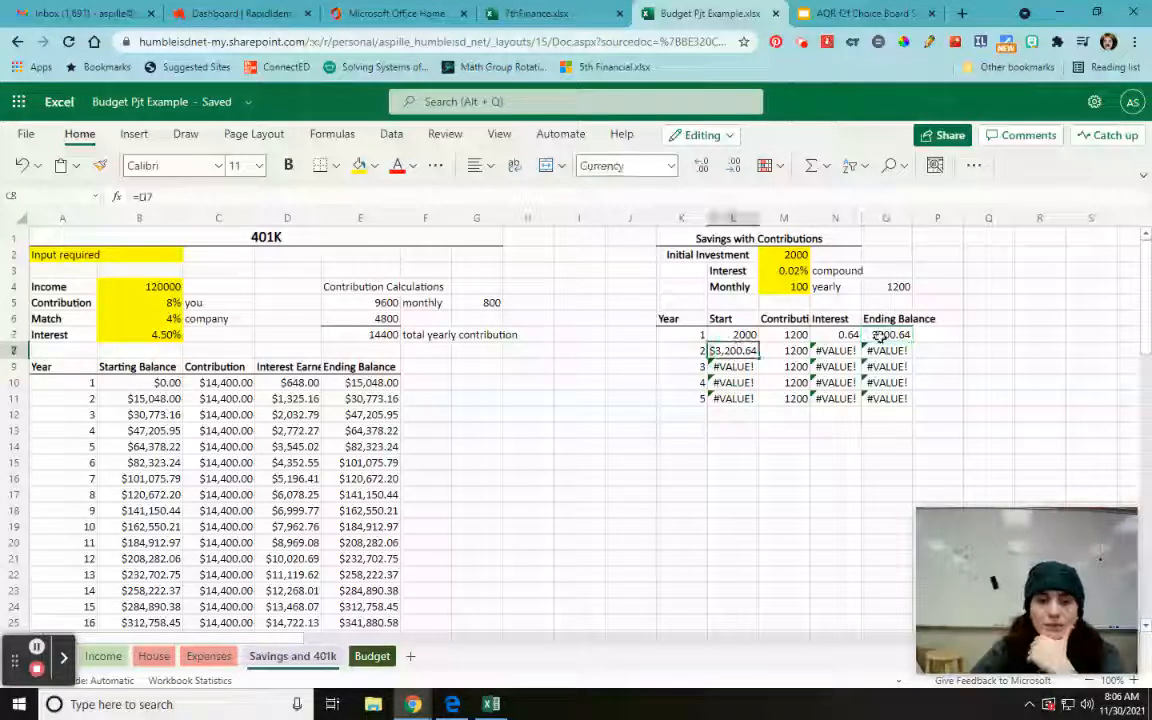
pyautogui.moveTo(785, 334); pyautogui.dragTo(911, 351)
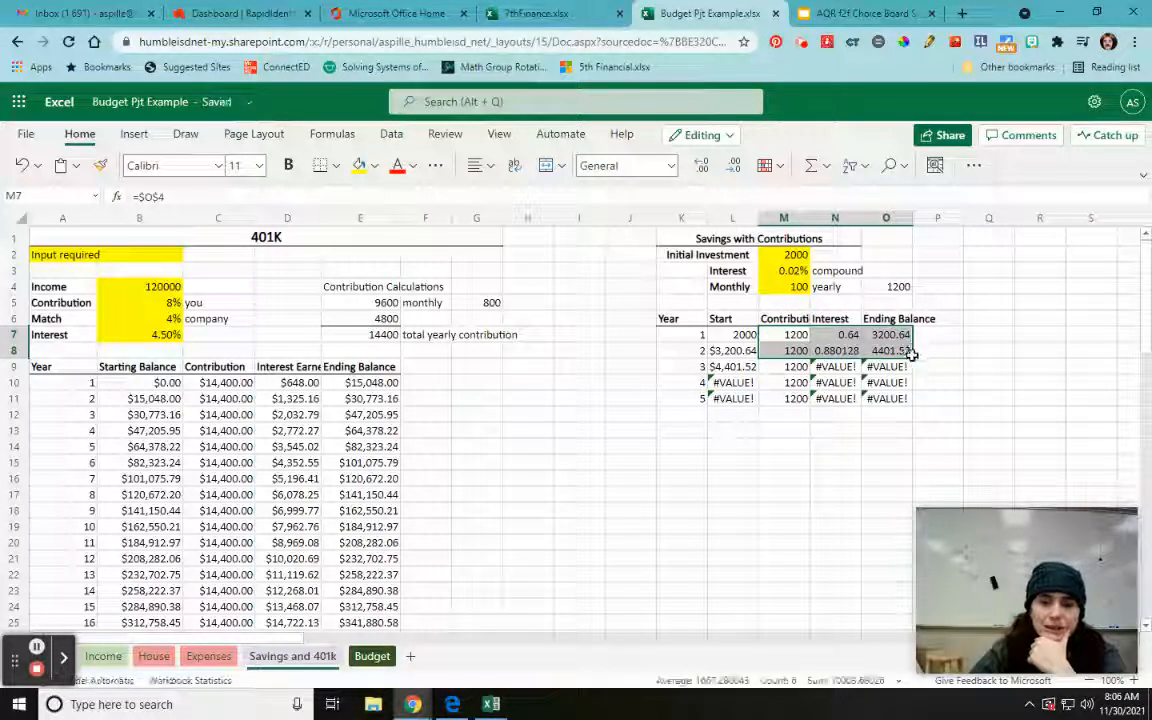
pyautogui.moveTo(913, 361); pyautogui.dragTo(970, 402)
pyautogui.click(793, 479)
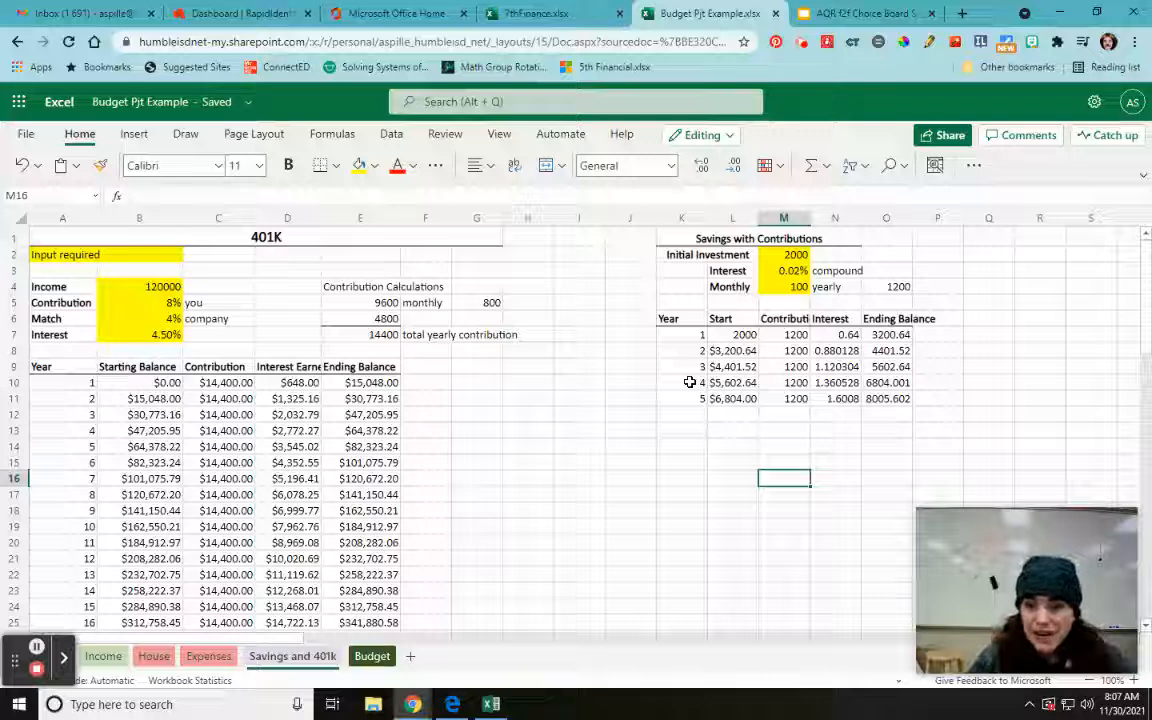
# Fill the savings table's year 3 to 5 rows (K9:O11) down through year 40 in row 46
pyautogui.moveTo(685, 367); pyautogui.dragTo(905, 393)
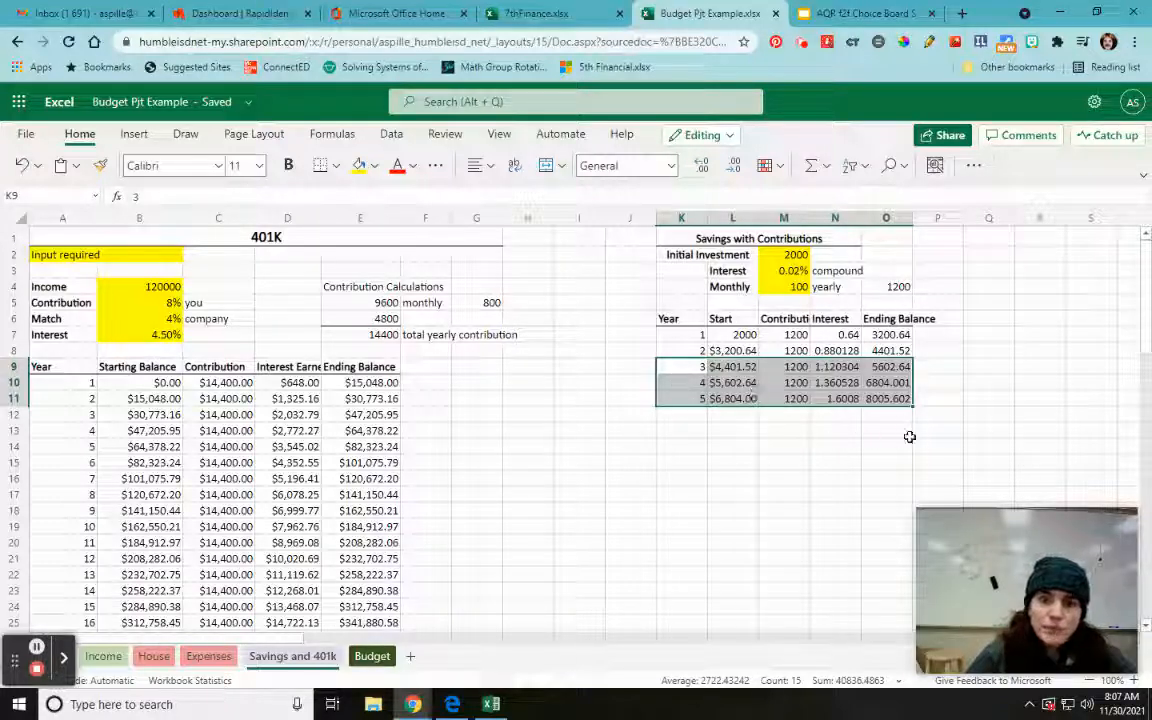
pyautogui.click(913, 407)
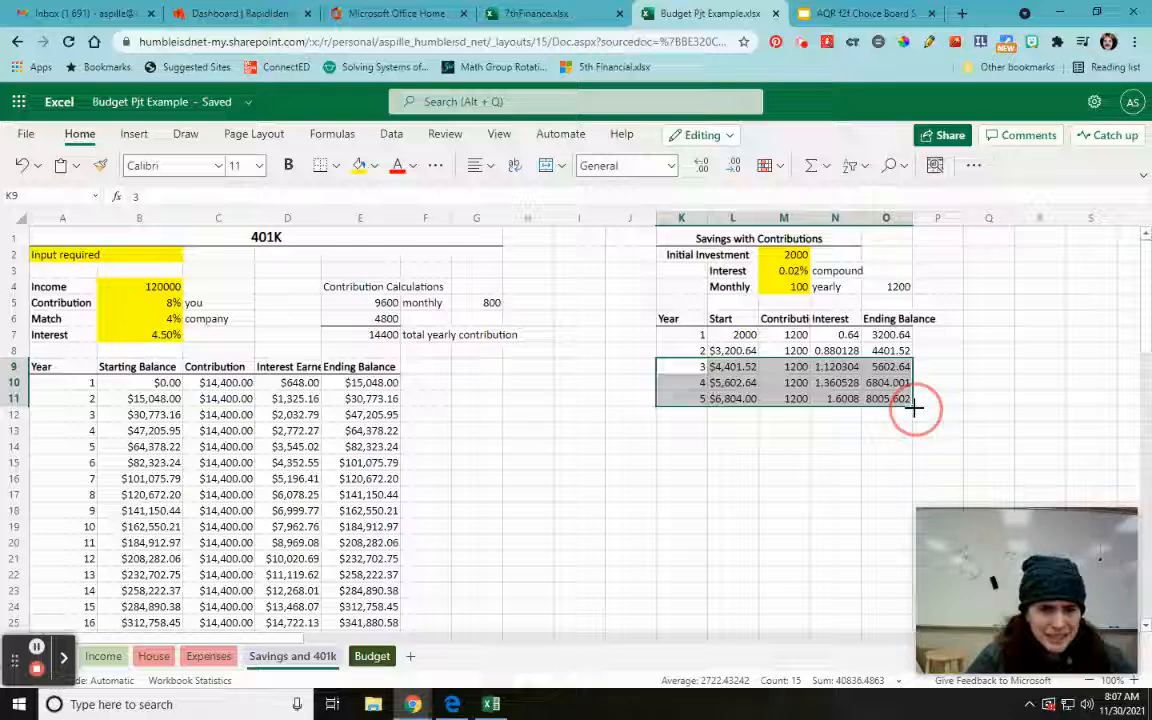
pyautogui.moveTo(913, 407)
pyautogui.mouseDown()
pyautogui.moveTo(875, 690)
pyautogui.moveTo(880, 438)
pyautogui.moveTo(909, 455)
pyautogui.mouseUp()
pyautogui.click(784, 560)
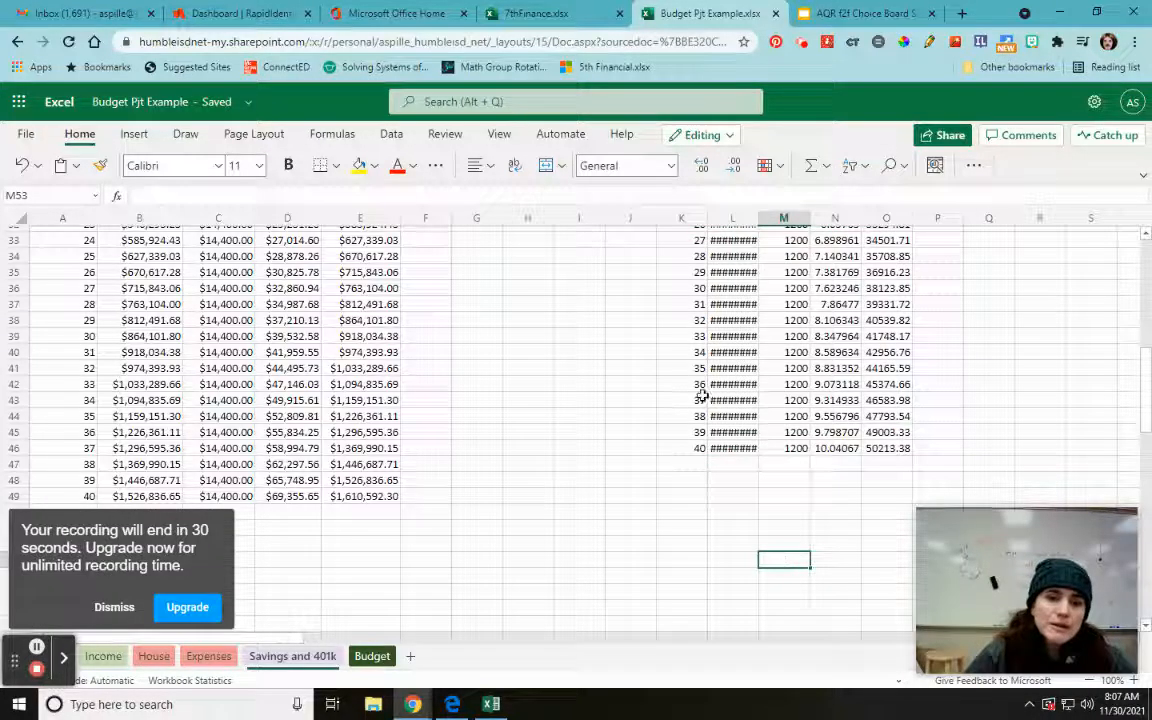
# Widen column L so the savings table's Start balances fit, and dismiss the recording time notice
pyautogui.click(735, 217)
pyautogui.moveTo(759, 217); pyautogui.dragTo(797, 220)
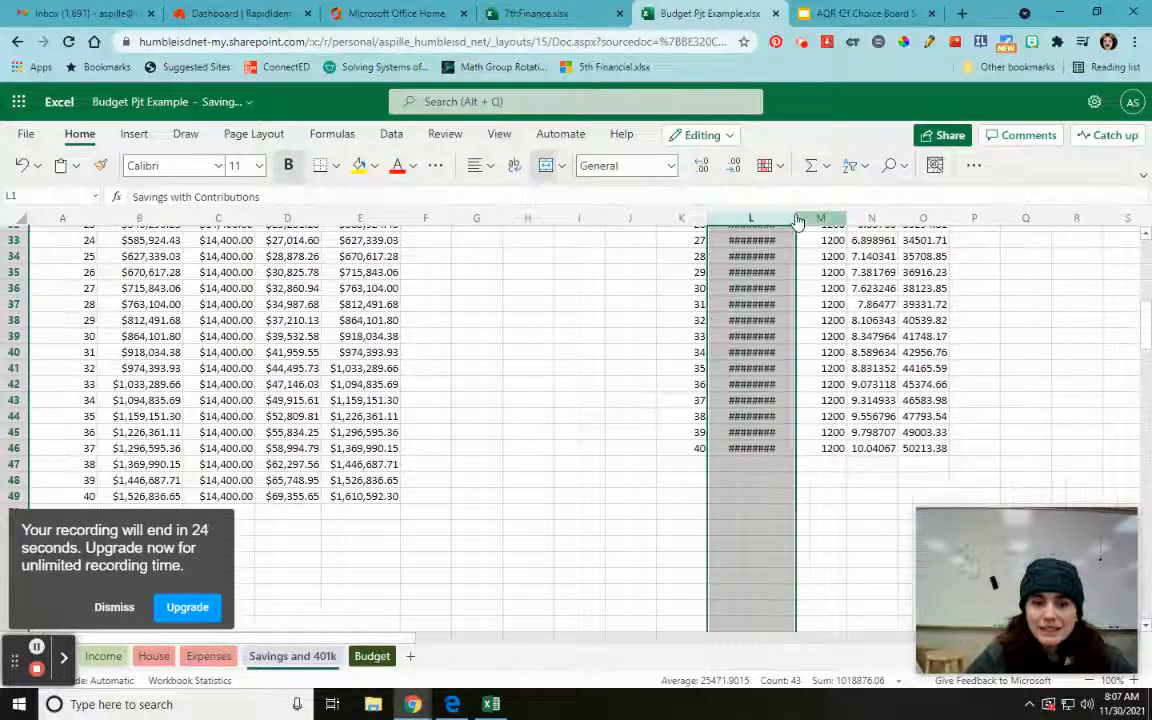
pyautogui.click(586, 496)
pyautogui.click(112, 608)
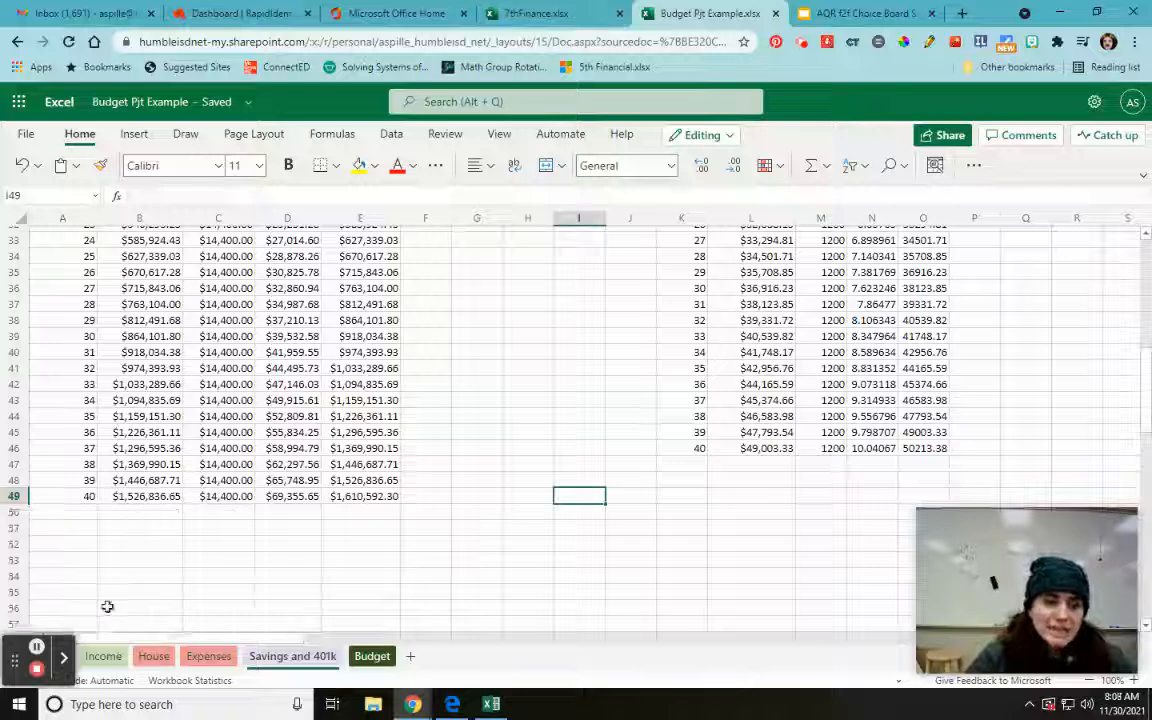
# Highlight the year 40 ending balances of the savings table (O46) and the 401K table (E49) in yellow
pyautogui.click(356, 497)
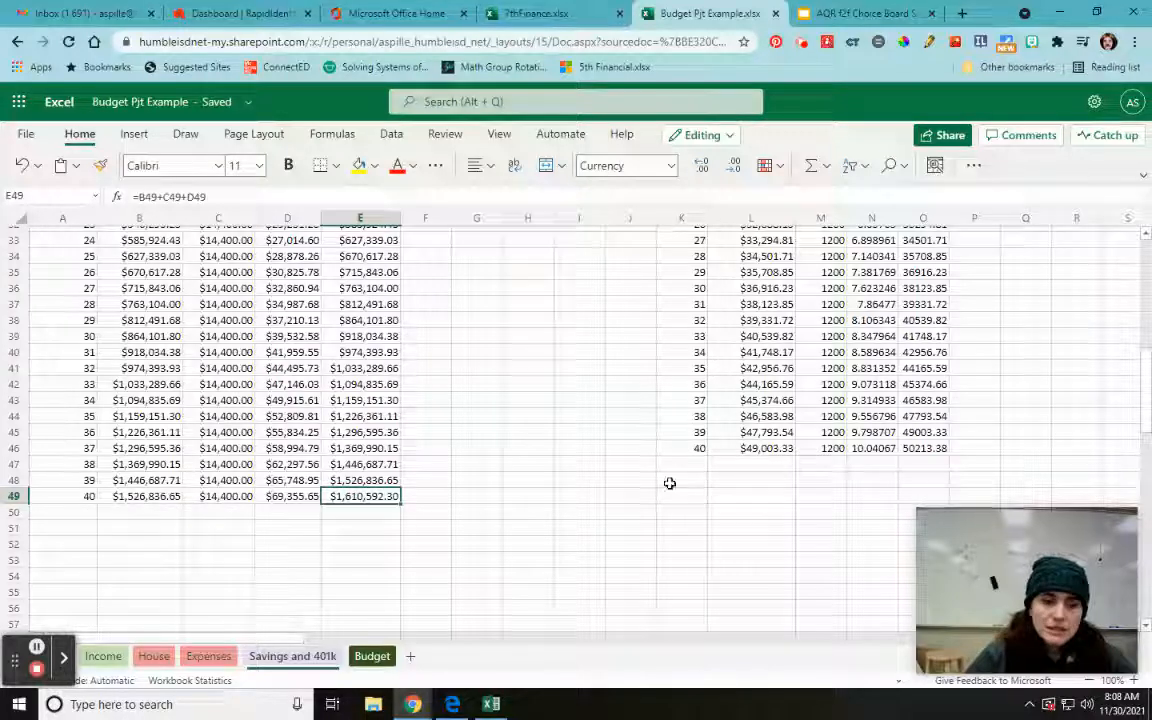
pyautogui.click(923, 448)
pyautogui.click(360, 170)
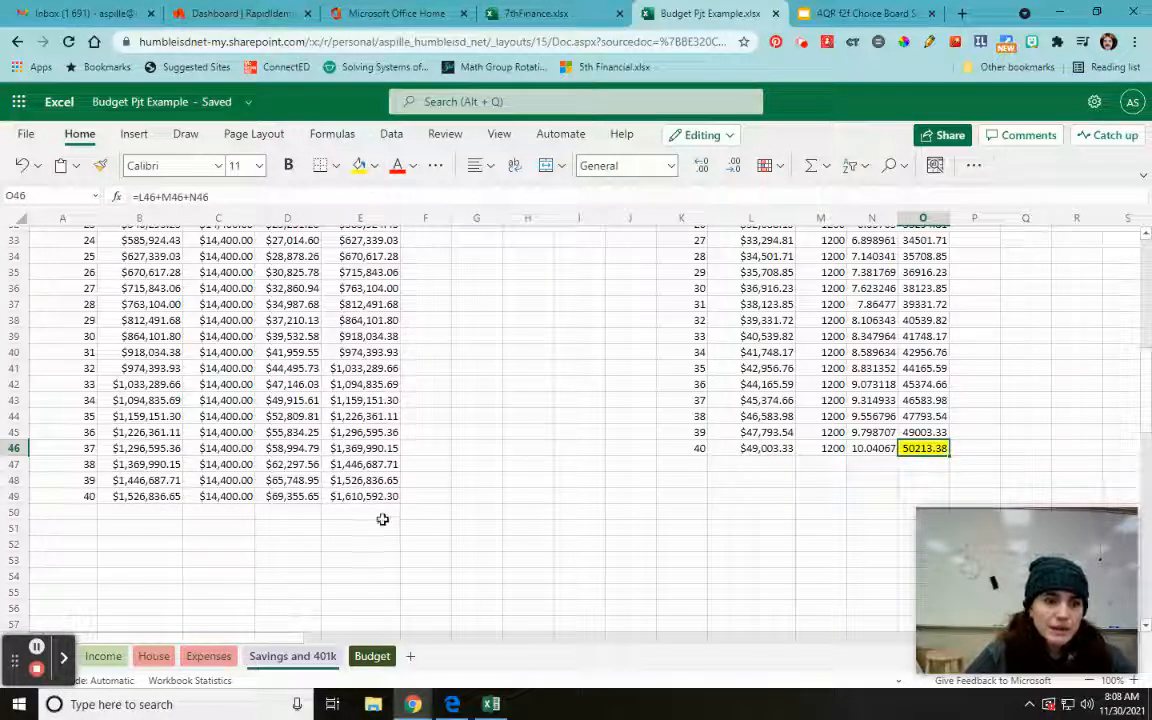
pyautogui.click(360, 496)
pyautogui.click(358, 170)
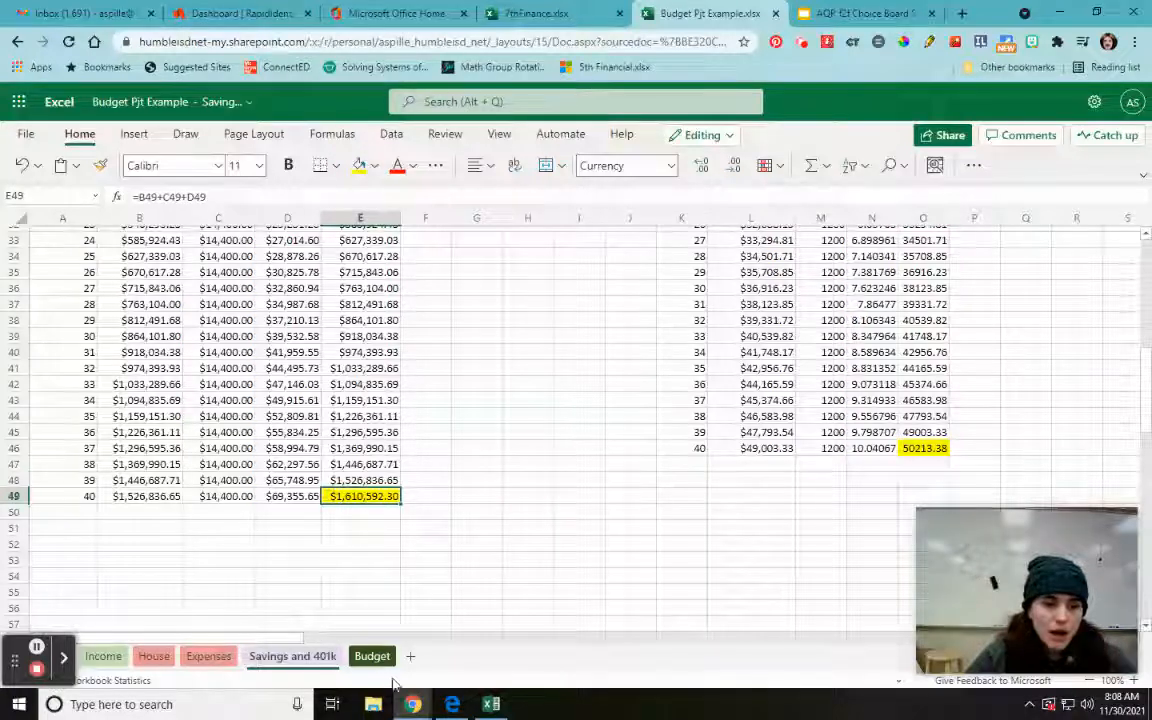
# On the Budget sheet, link the Retirement Report's 401k cell J4 to the year 40 ending balance E49 on Savings and 401k
pyautogui.click(372, 656)
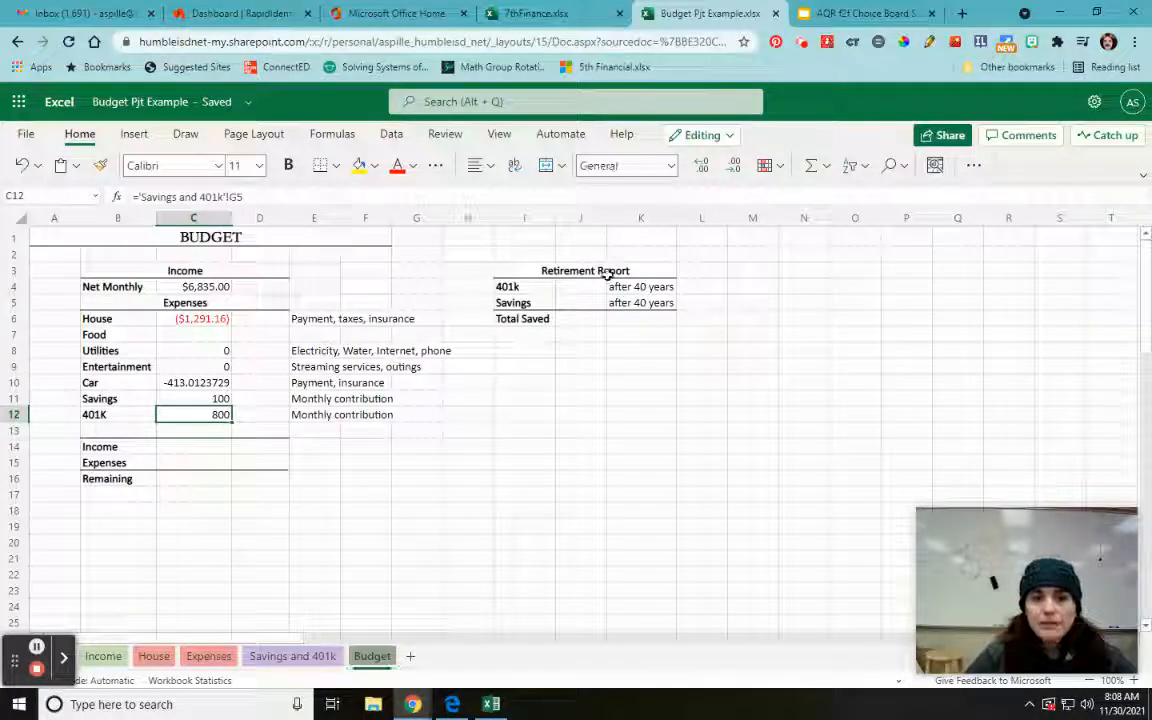
pyautogui.click(578, 286)
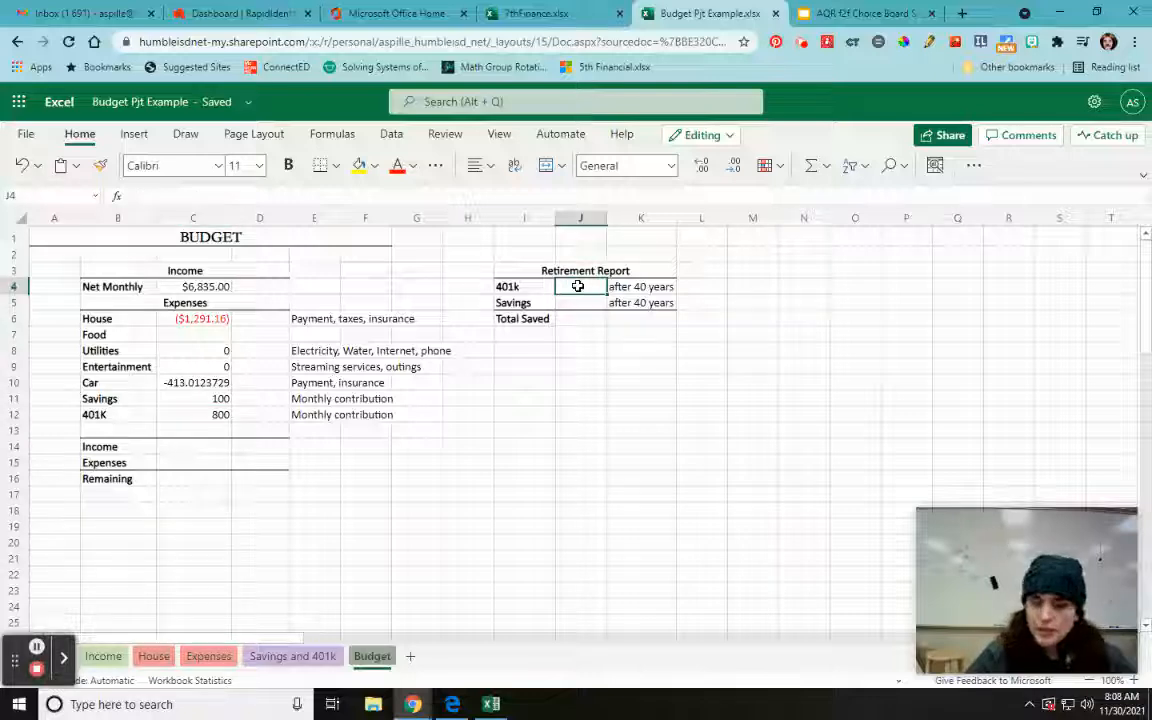
pyautogui.write('=')
pyautogui.click(300, 656)
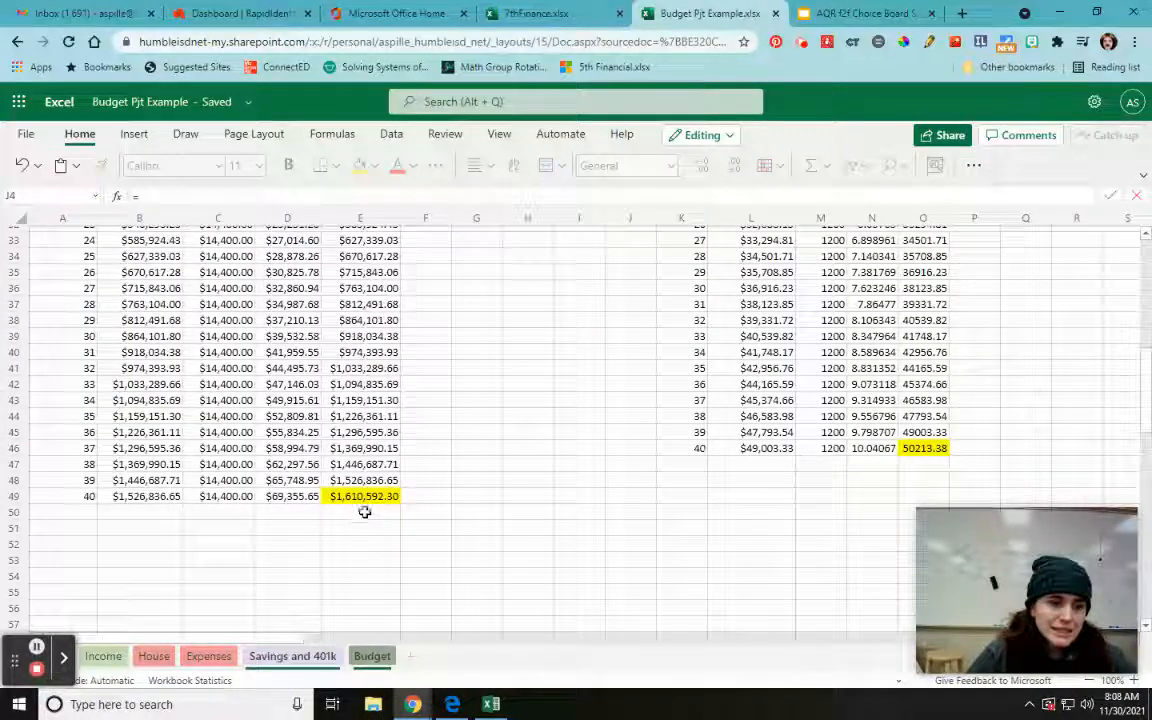
pyautogui.click(355, 495)
pyautogui.press('Return')
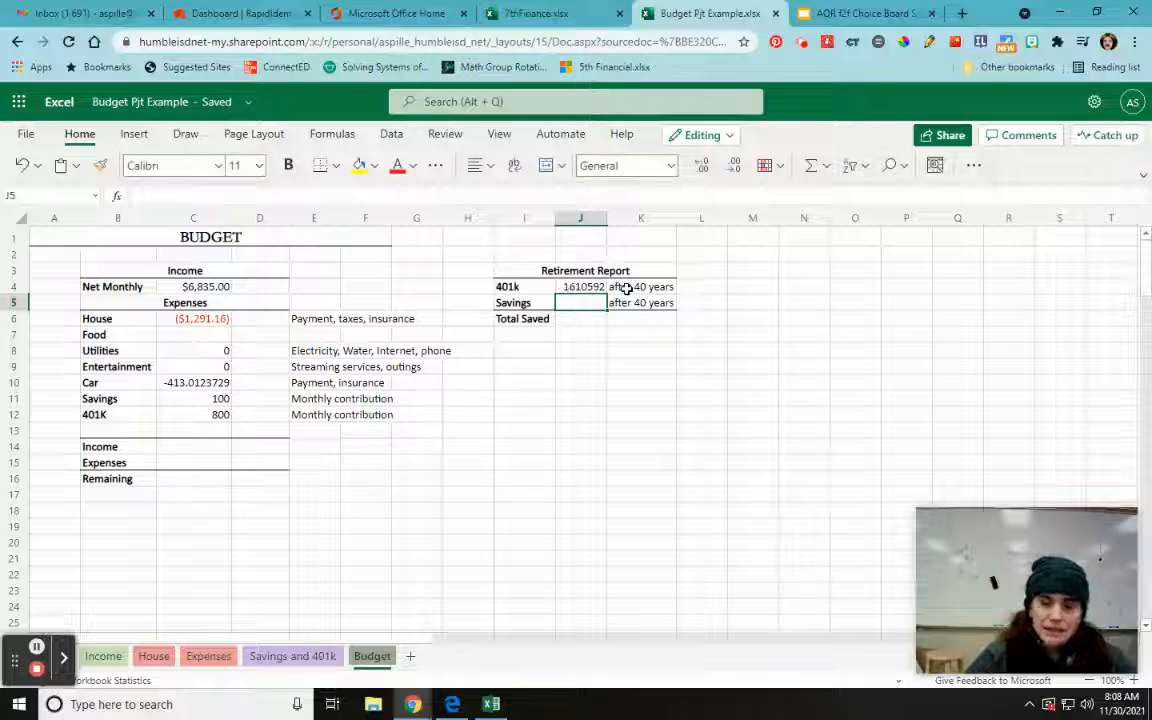
# Begin a formula in the Retirement Report's Savings cell J5
pyautogui.write('=')
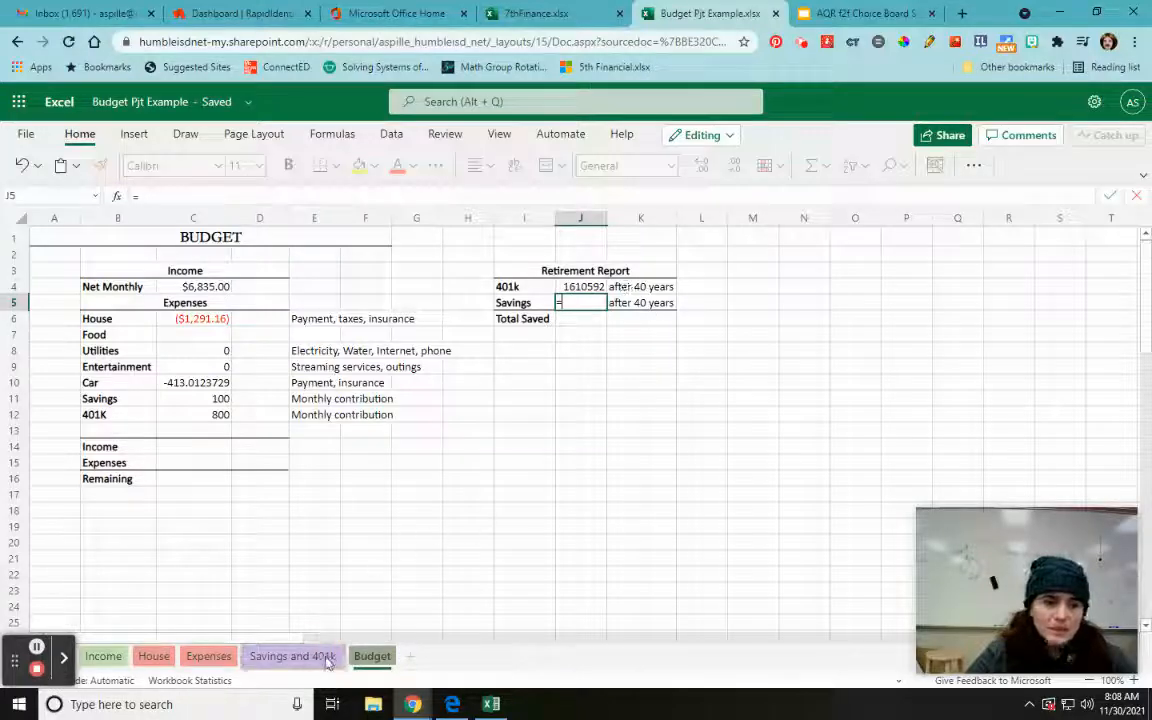